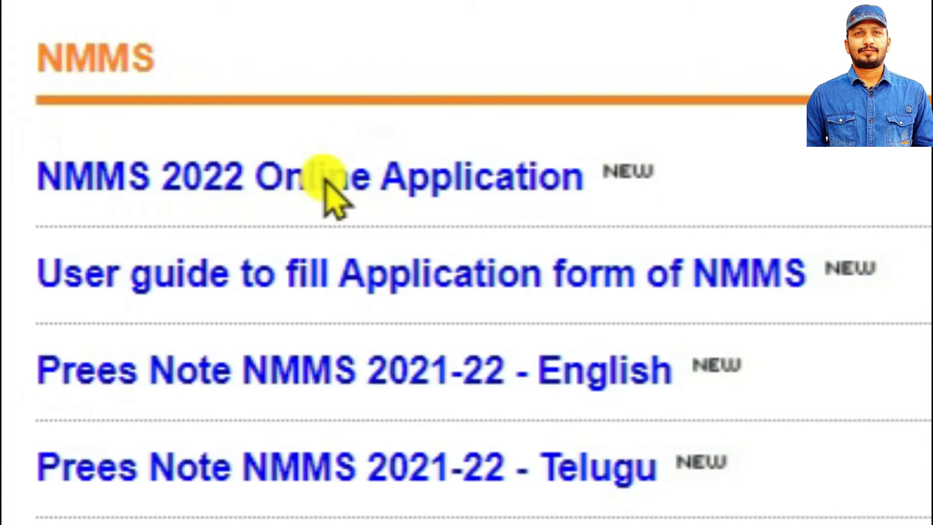
Open the NMMS 2022 Online Application and log in with the school's U_DISE code and account password.
click(323, 179)
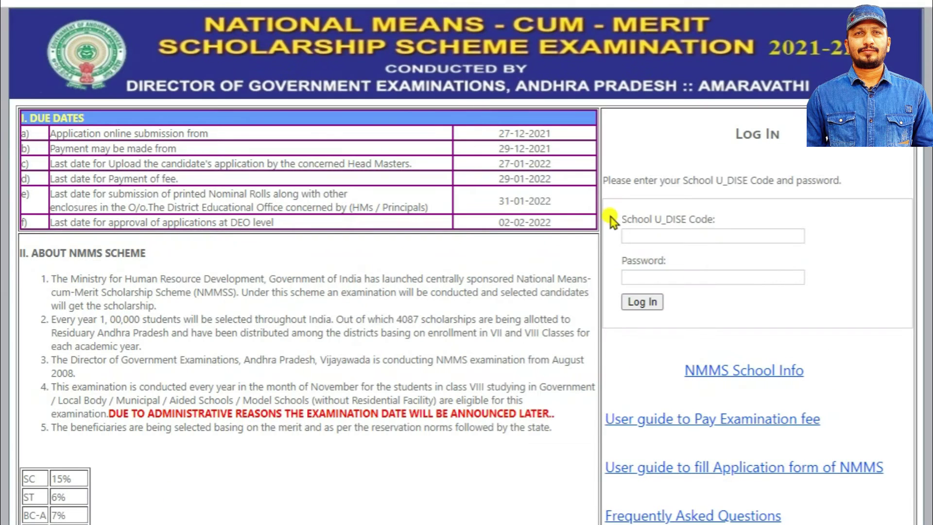
click(675, 231)
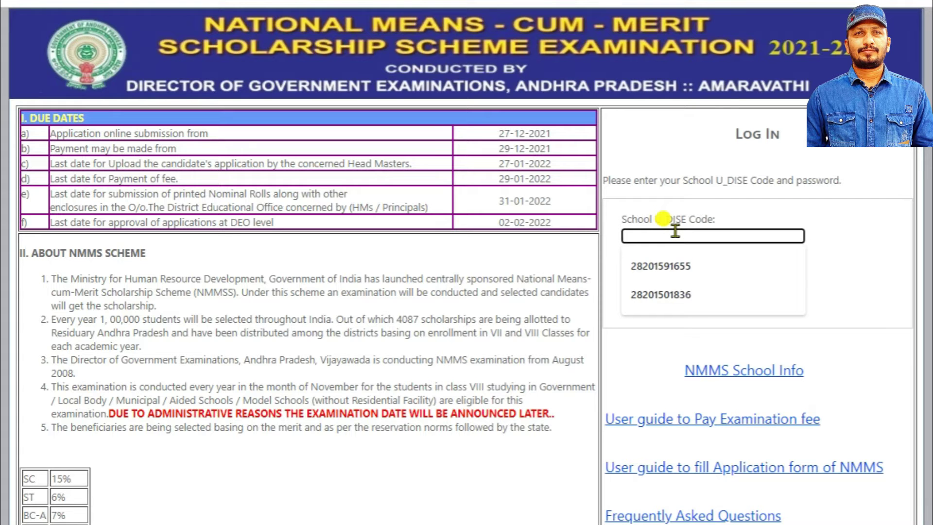
click(687, 293)
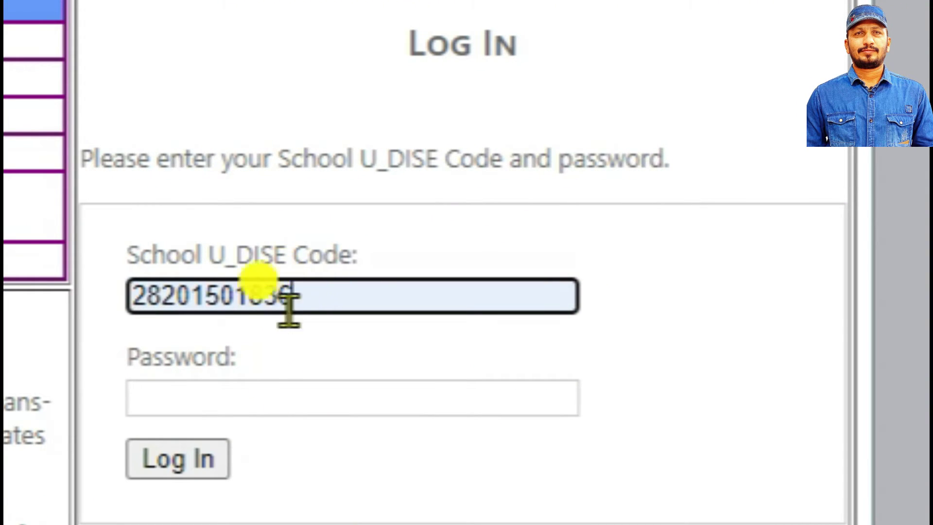
click(255, 413)
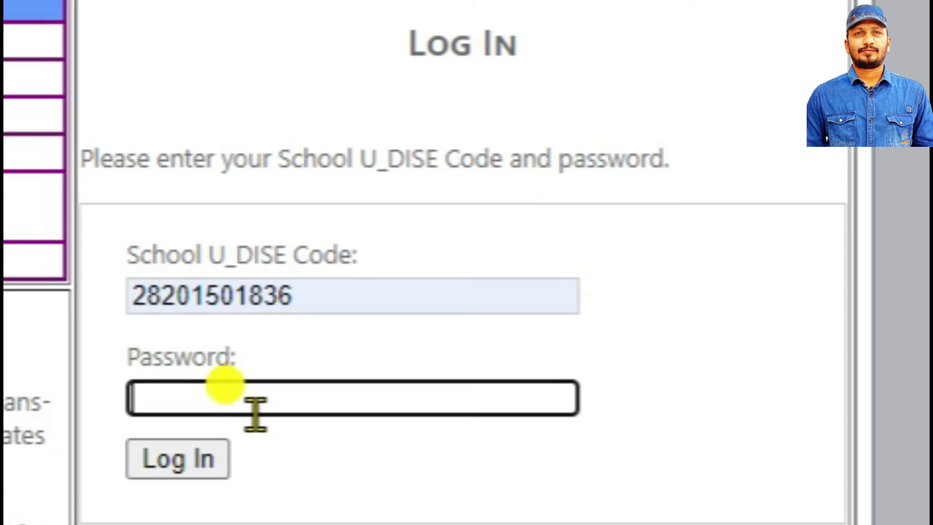
text(***********)
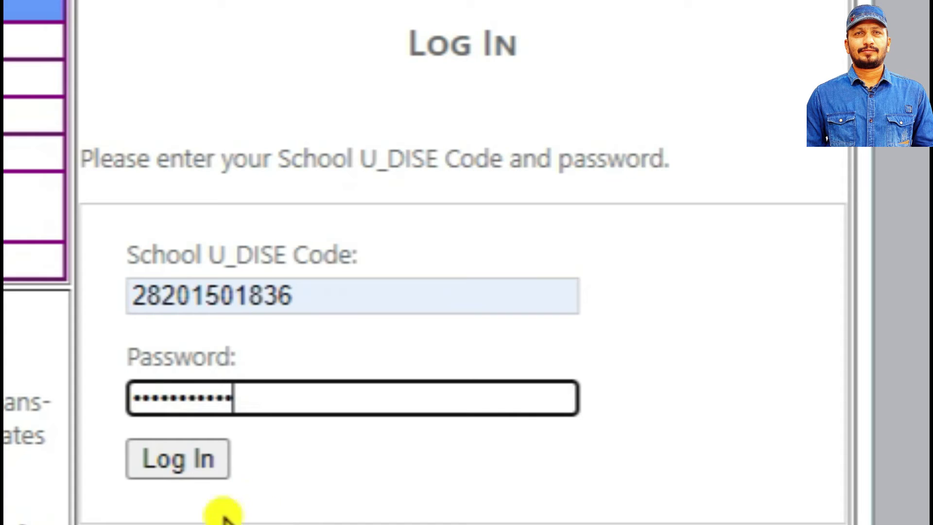
click(177, 467)
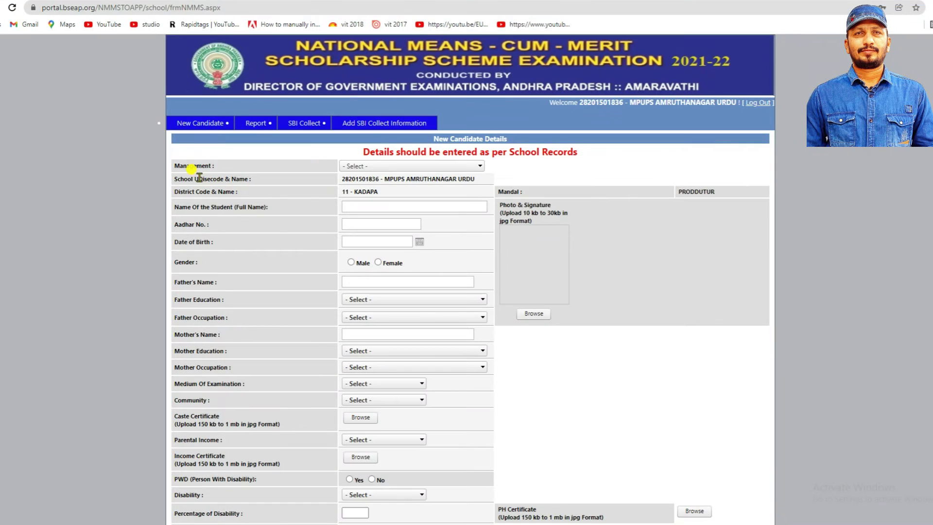
Enlarge the new candidate form to 150% and view the available Management options.
key(ctrl+plus)
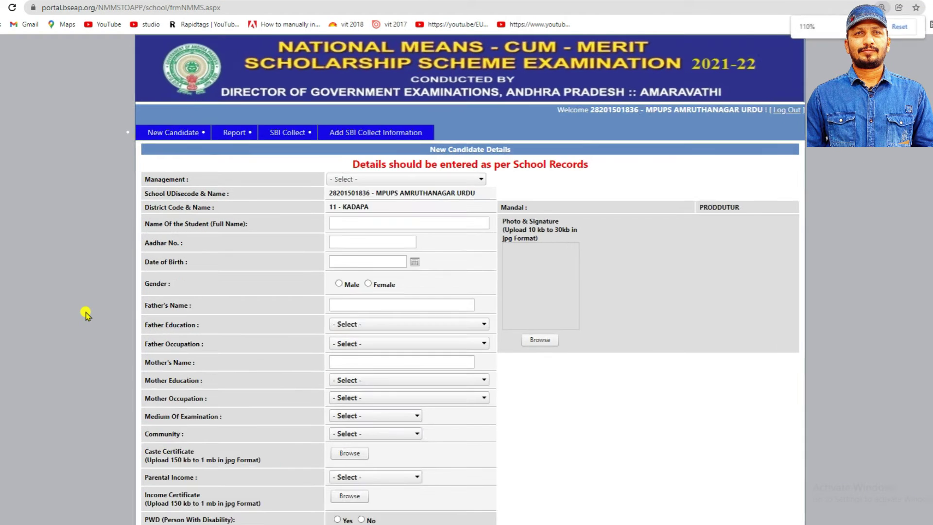
key(ctrl+plus)
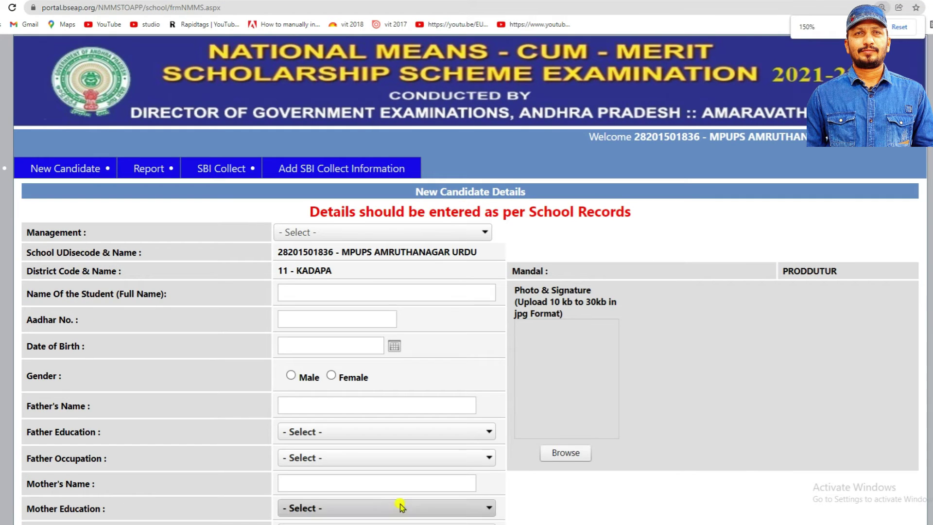
click(480, 234)
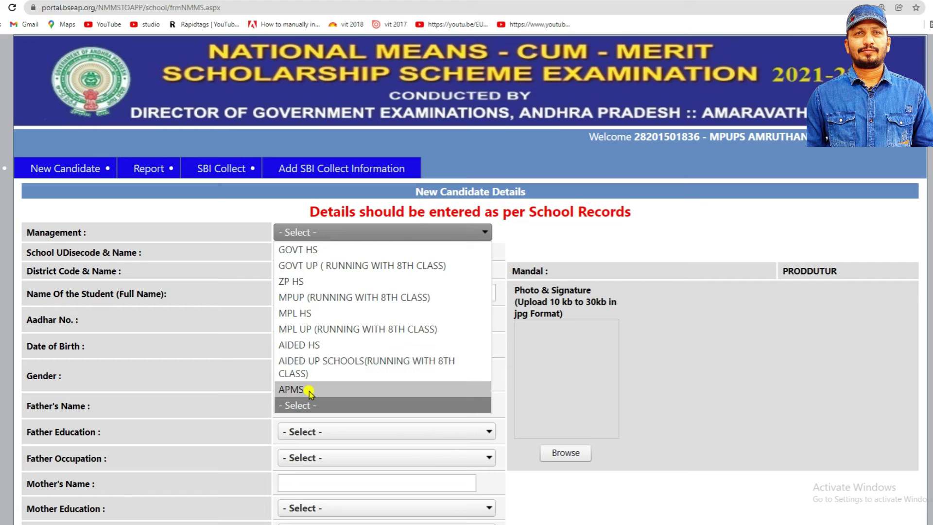
click(539, 229)
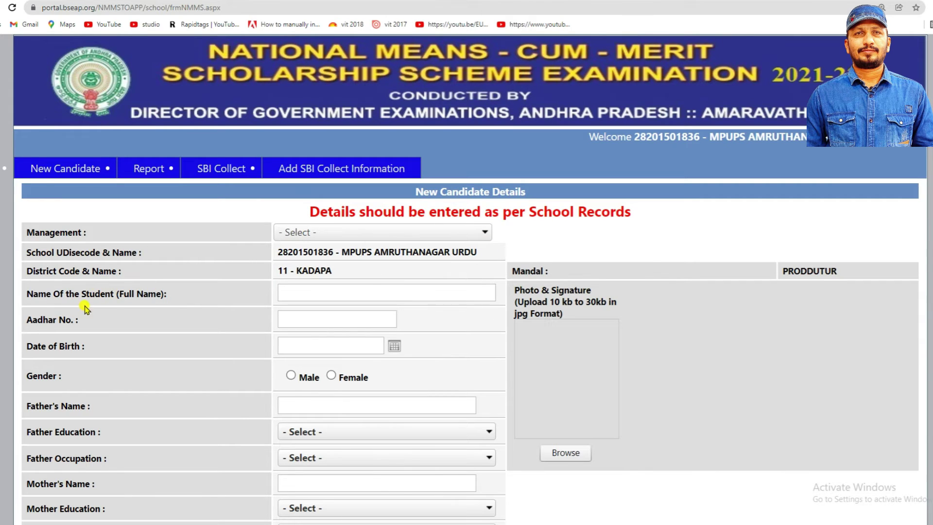
Examine the student's full name, Aadhar number and date of birth fields and the note about school records.
drag(25, 294, 170, 294)
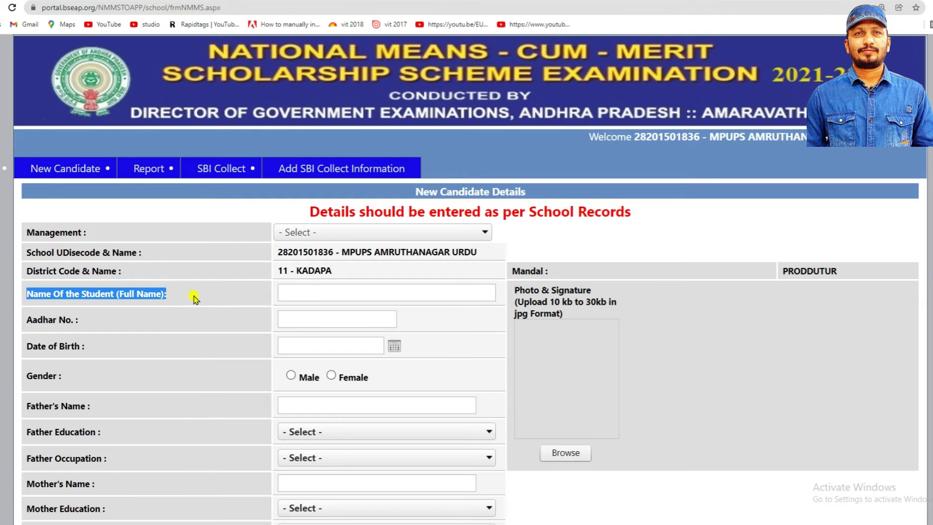
click(363, 292)
drag(315, 217, 637, 217)
click(640, 244)
click(321, 324)
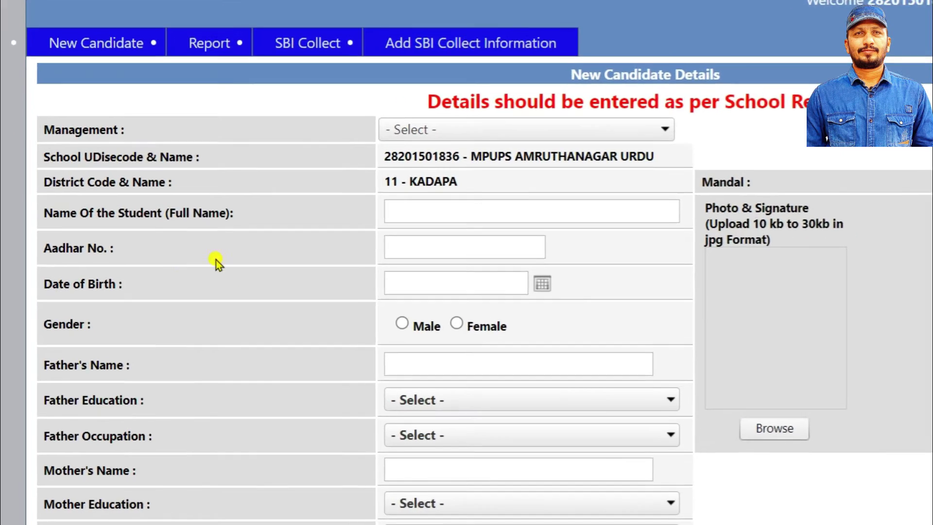
click(379, 286)
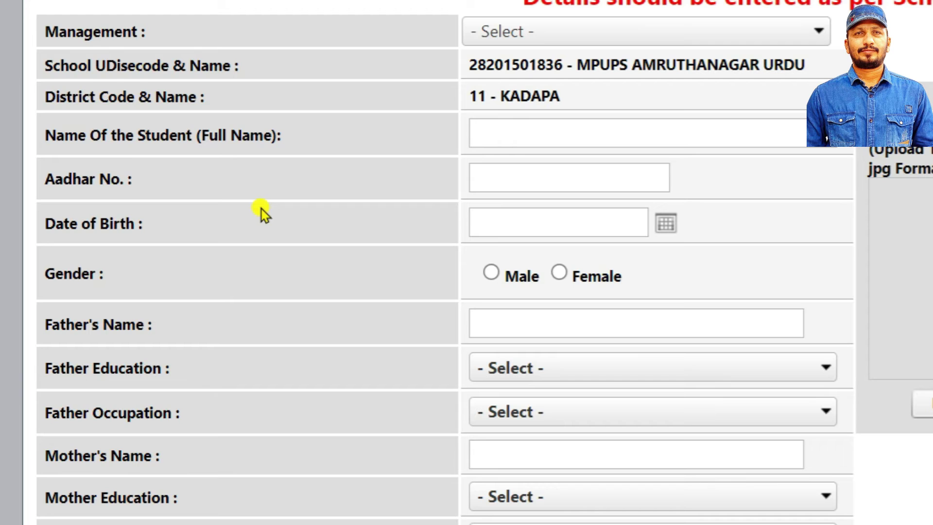
click(495, 134)
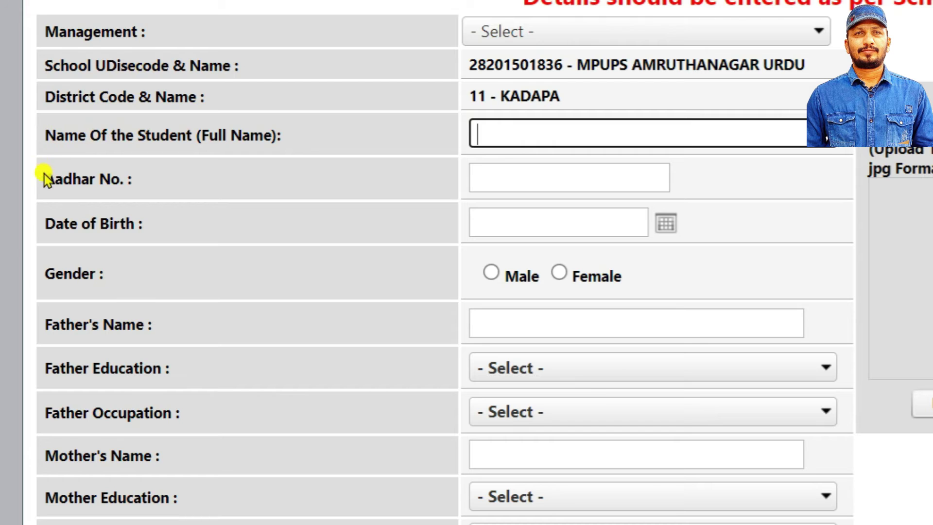
drag(39, 130, 298, 141)
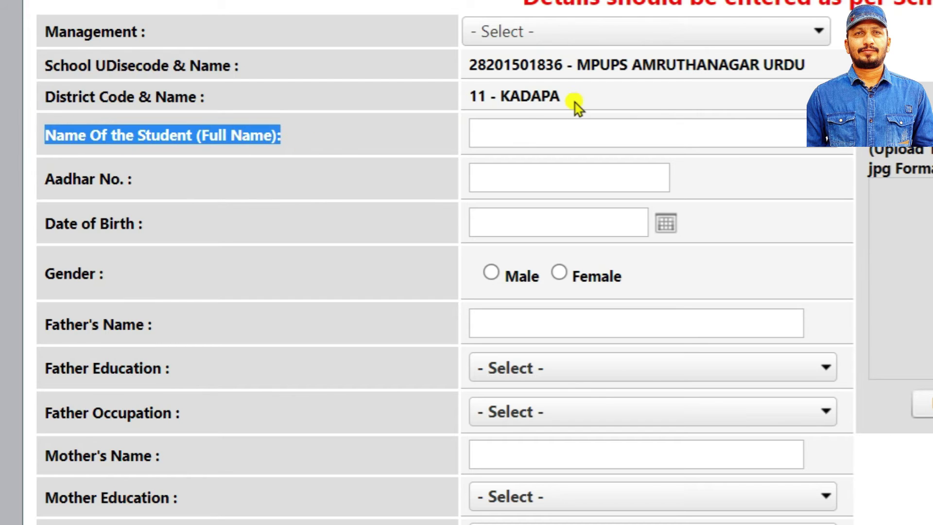
click(521, 134)
click(542, 176)
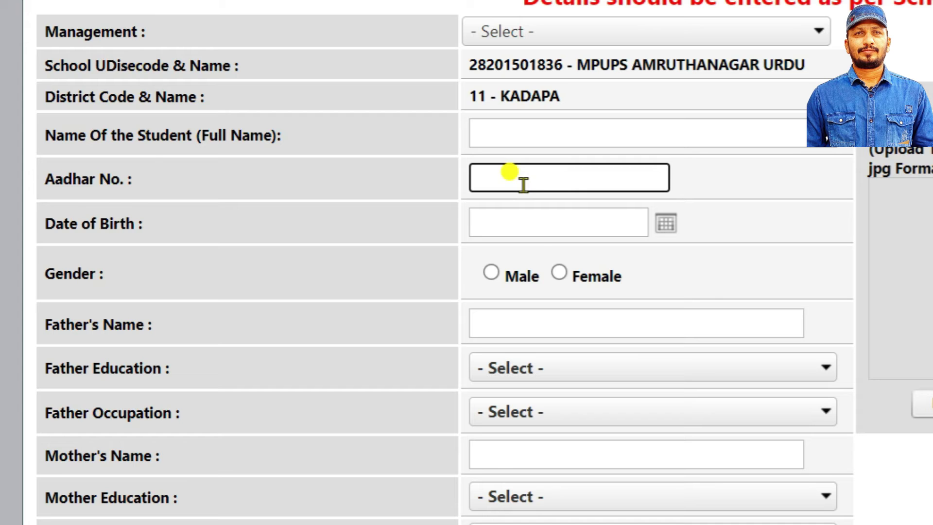
click(522, 224)
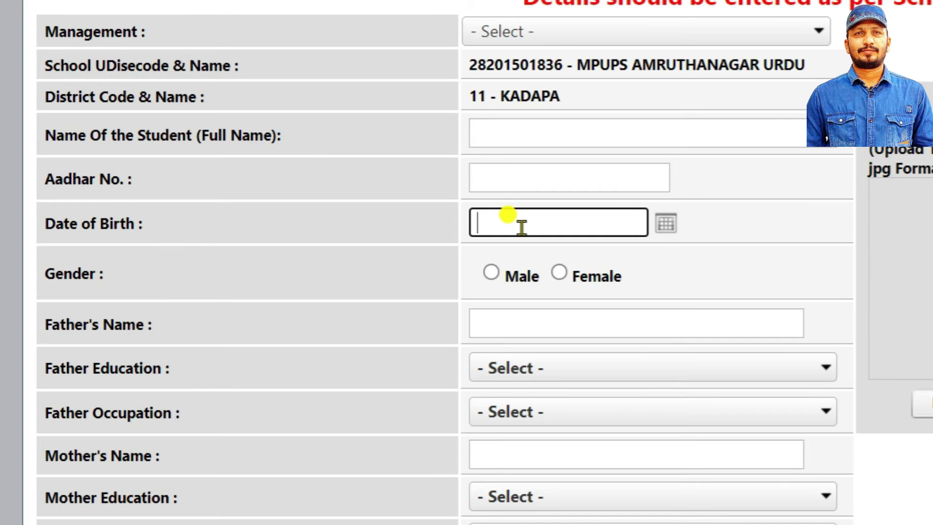
Examine the father's name field and view the options for Father Education and Father Occupation.
scroll(521, 227, down, 2)
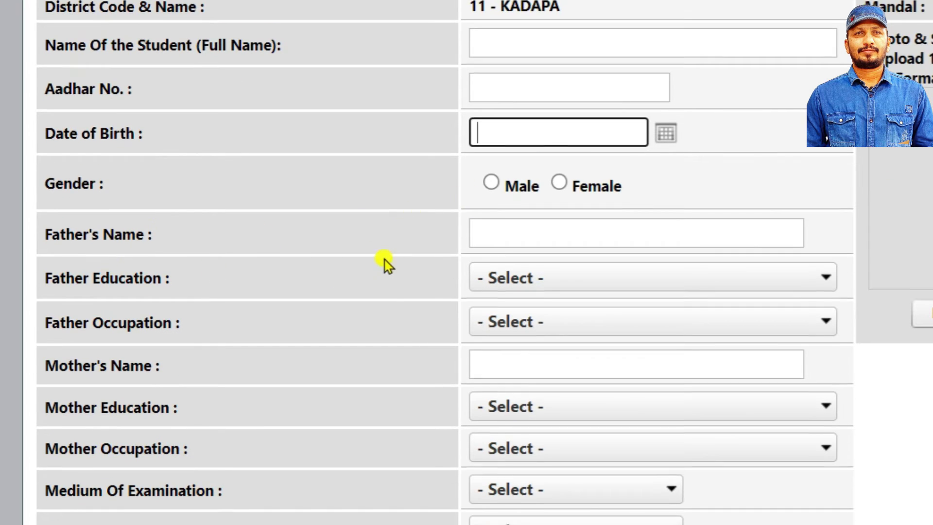
scroll(389, 262, down, 4)
drag(44, 56, 151, 57)
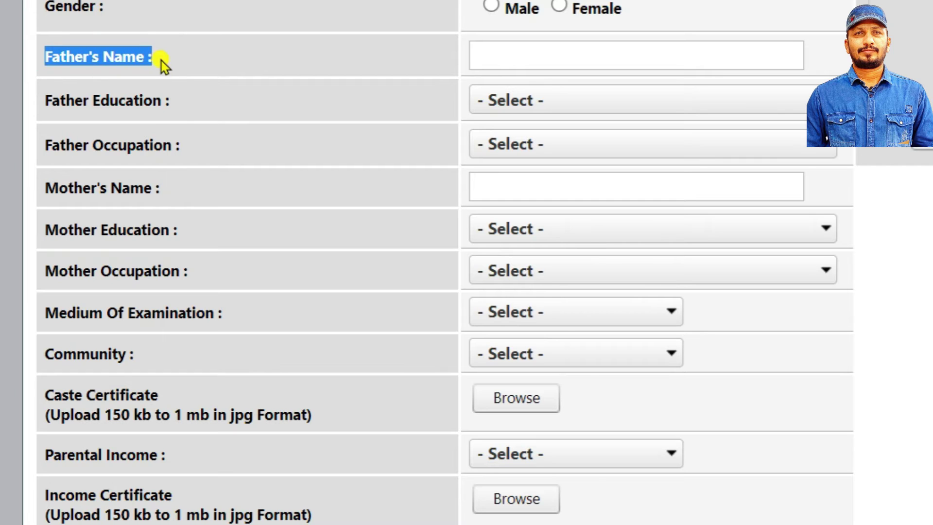
drag(42, 97, 177, 125)
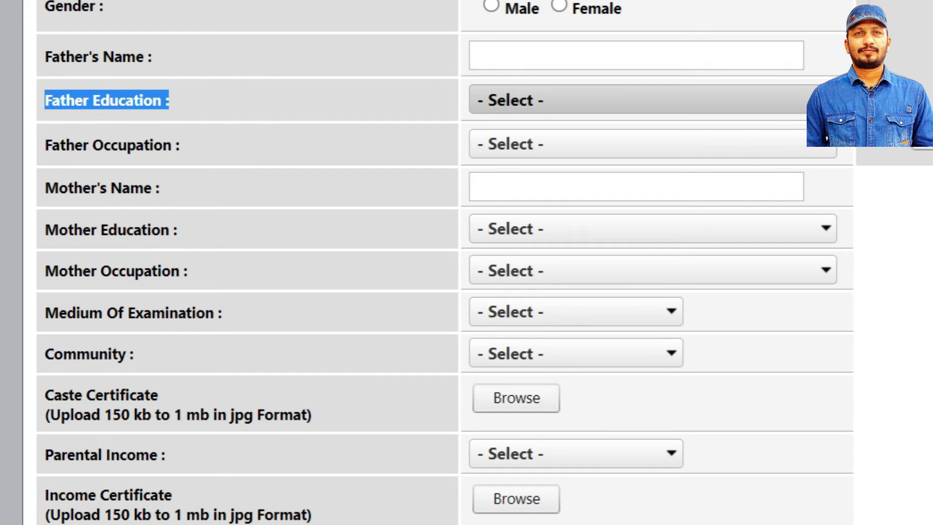
click(822, 100)
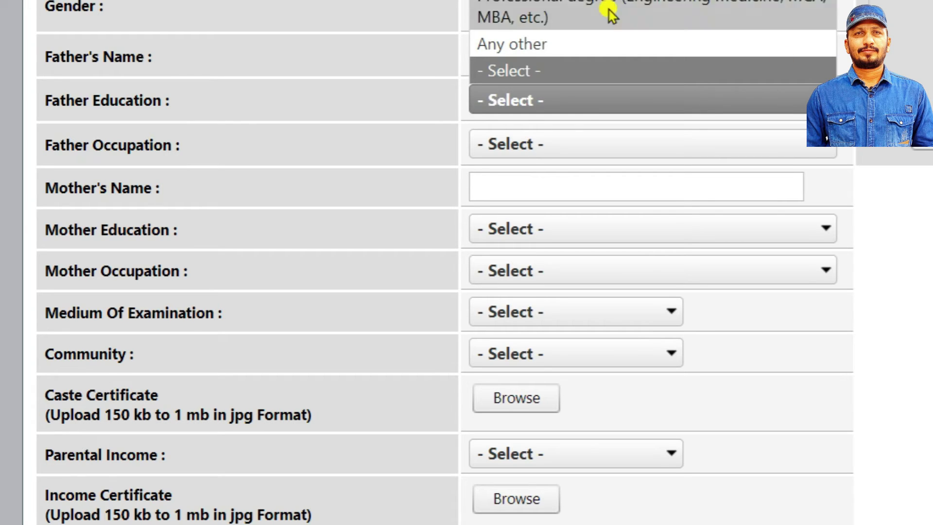
click(431, 68)
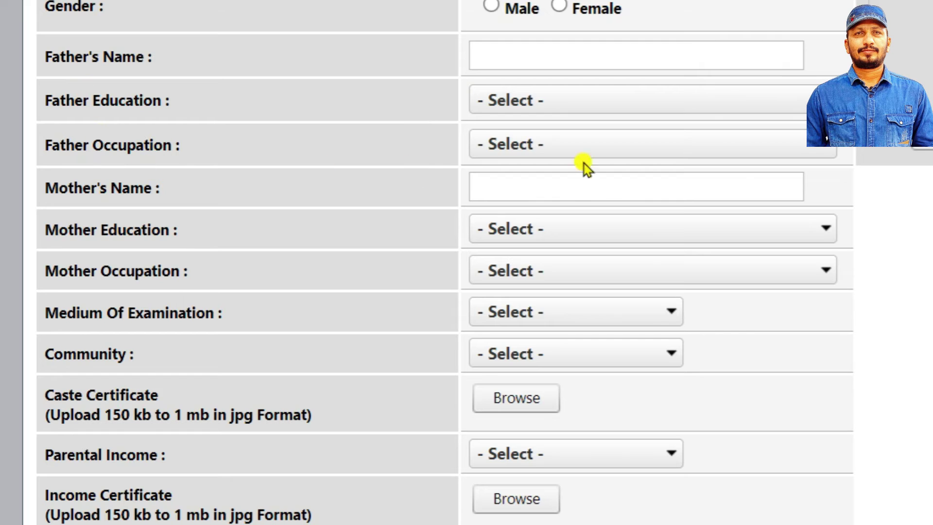
click(685, 144)
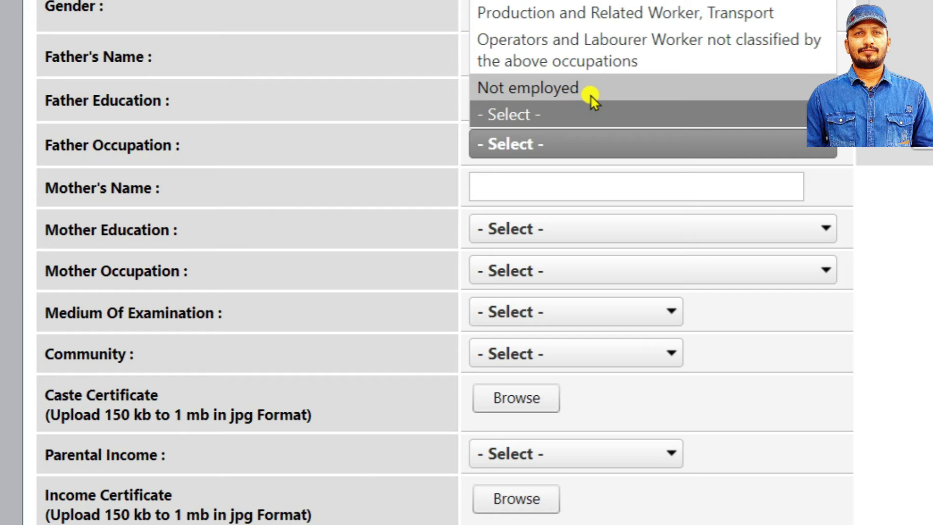
key(Escape)
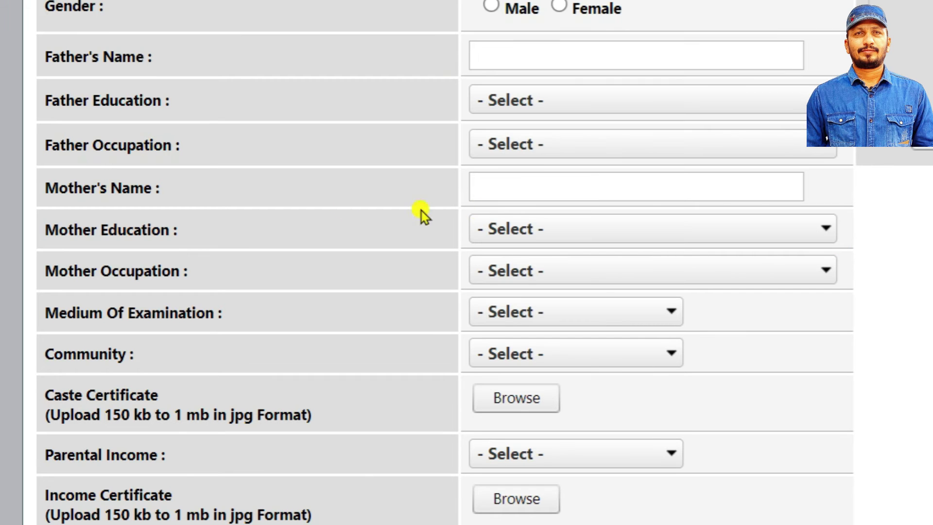
Examine the Mother's Name, Mother Education and Mother Occupation fields of the candidate form.
click(551, 185)
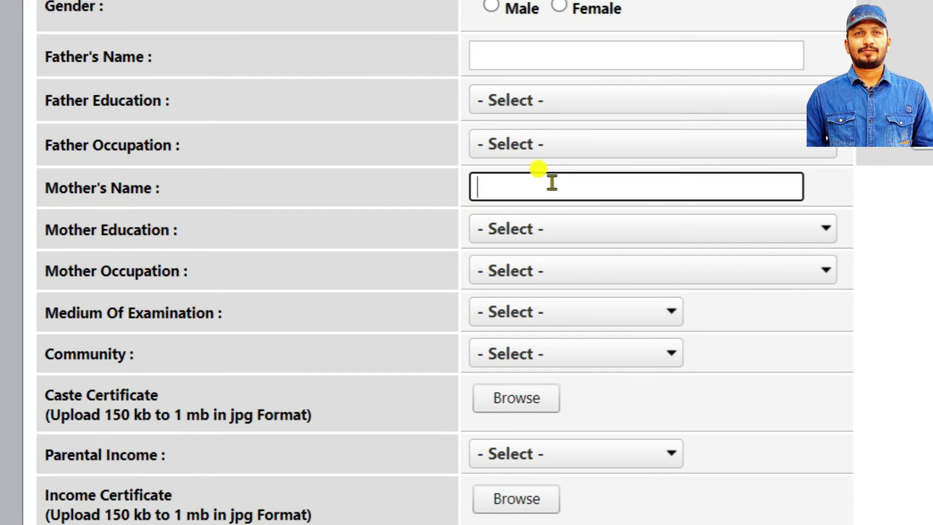
scroll(505, 167, down, 3)
drag(43, 51, 193, 67)
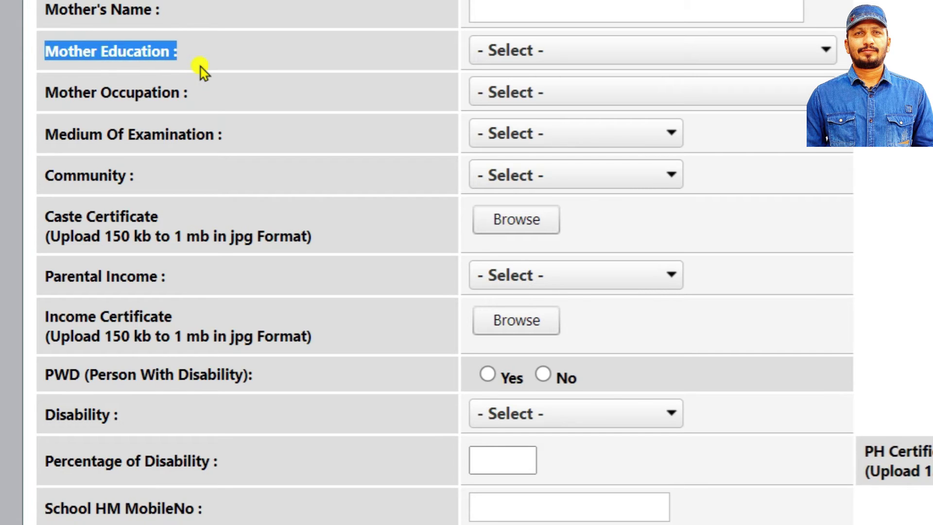
drag(37, 86, 193, 112)
View the available options for Medium Of Examination and Community without choosing any.
drag(35, 129, 232, 140)
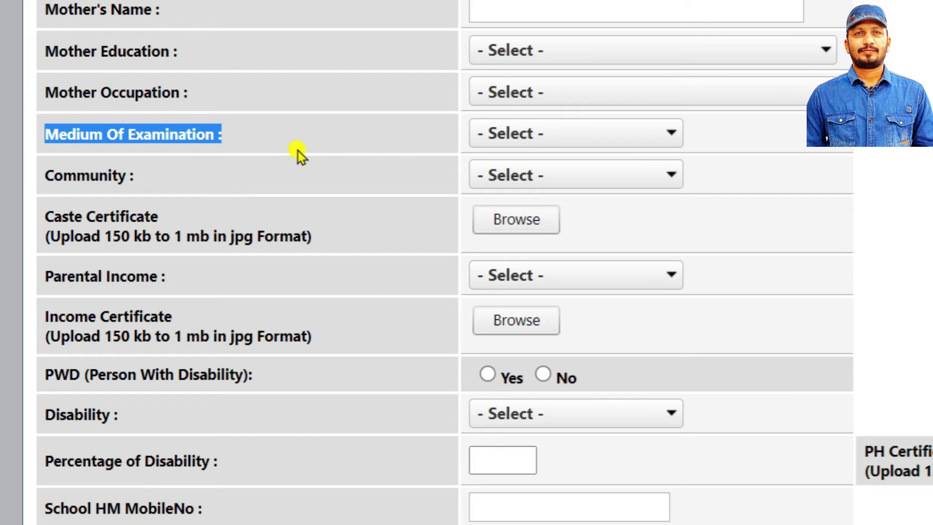
click(670, 129)
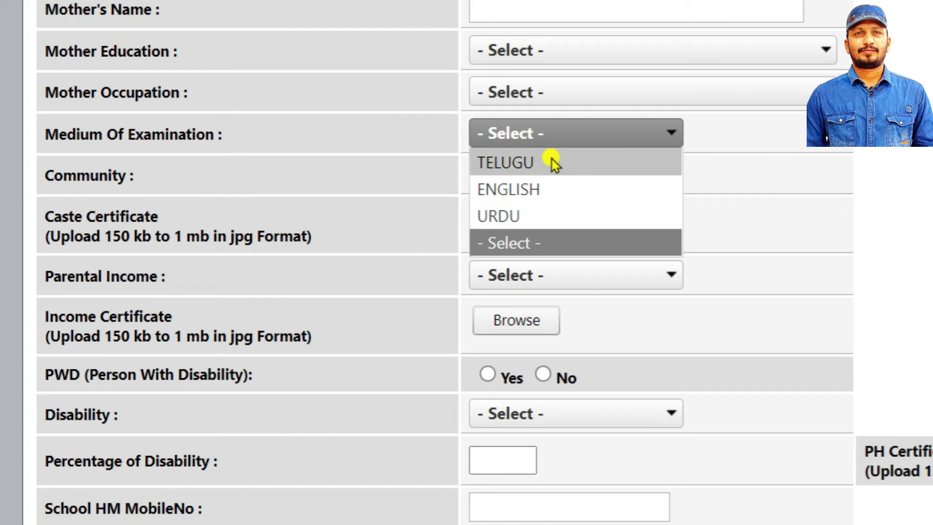
click(575, 125)
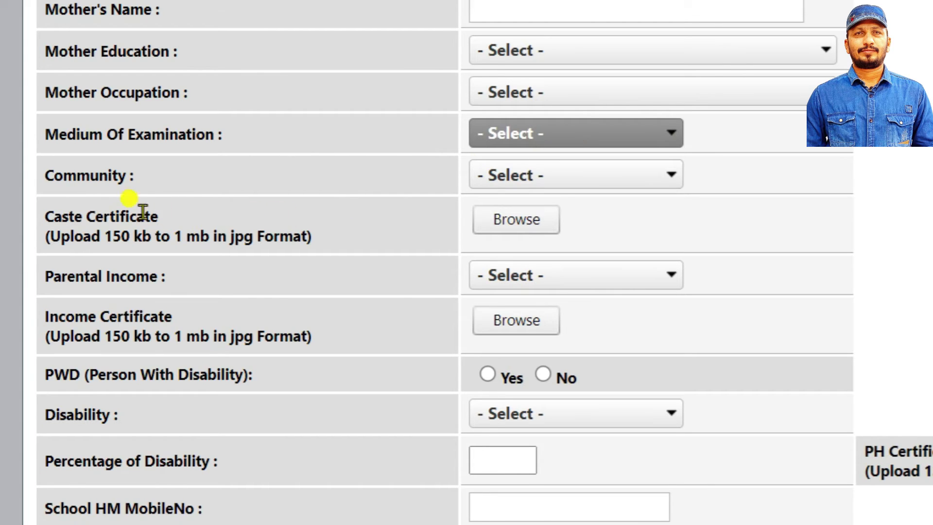
click(561, 178)
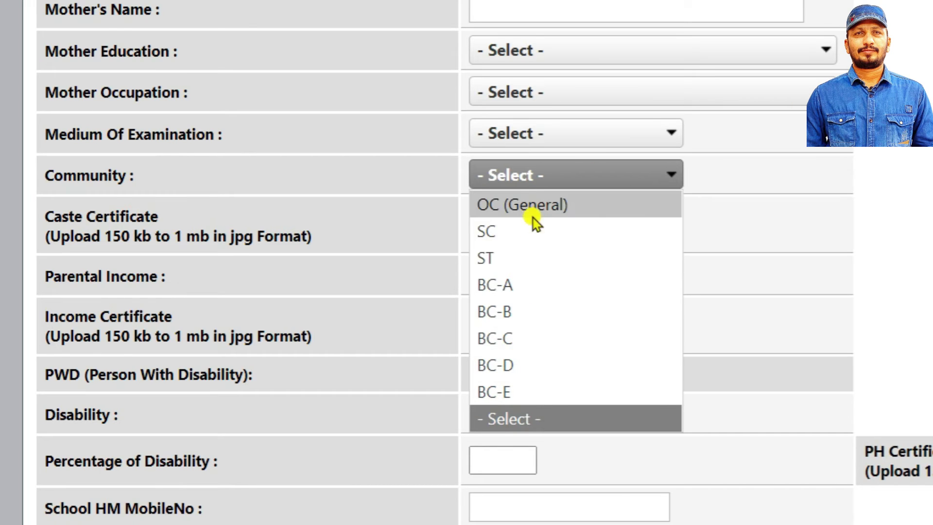
click(540, 176)
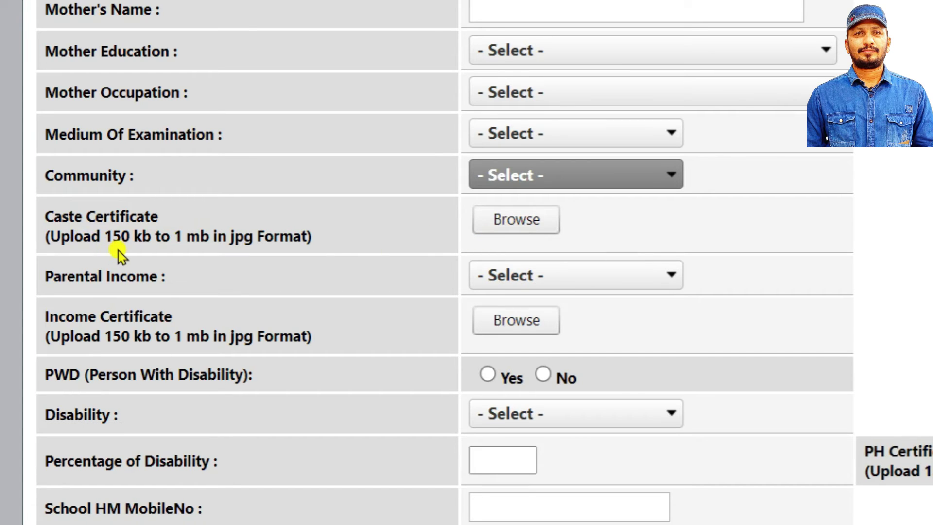
Examine the Caste Certificate size and format requirement and view its file chooser without uploading a file.
drag(103, 237, 160, 252)
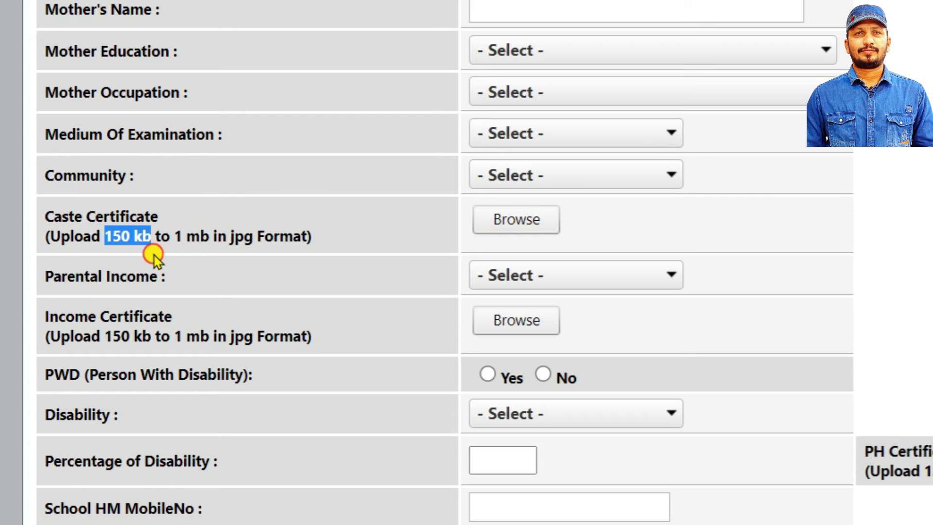
click(154, 255)
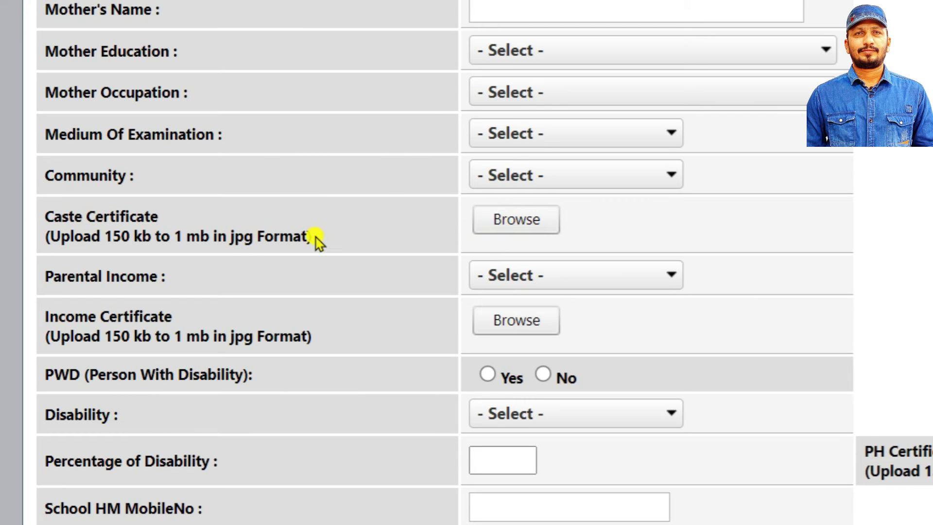
click(506, 222)
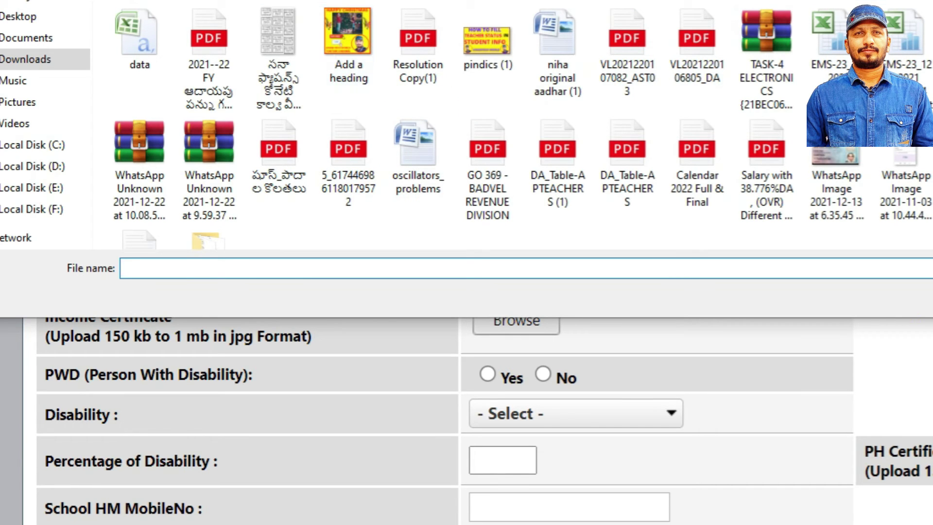
text(SURPLUS ADJUSTMENT-PDTR)
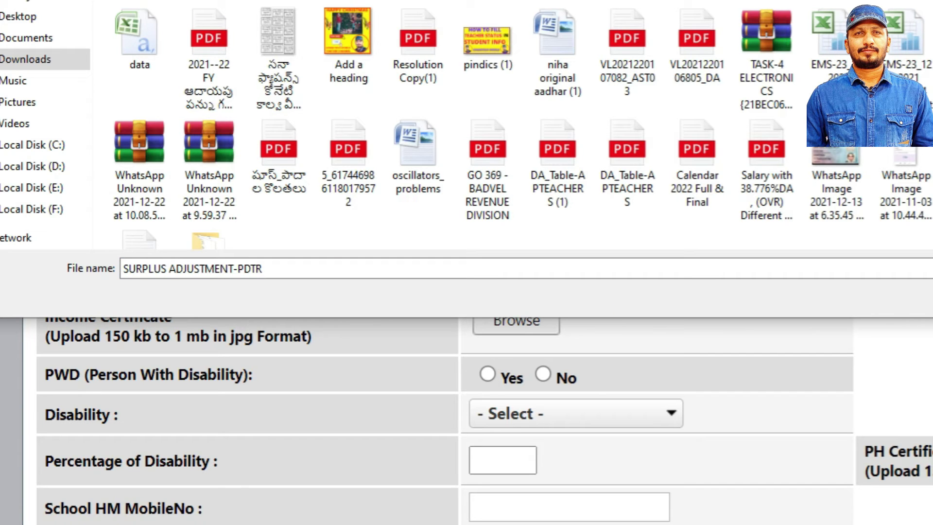
key(Escape)
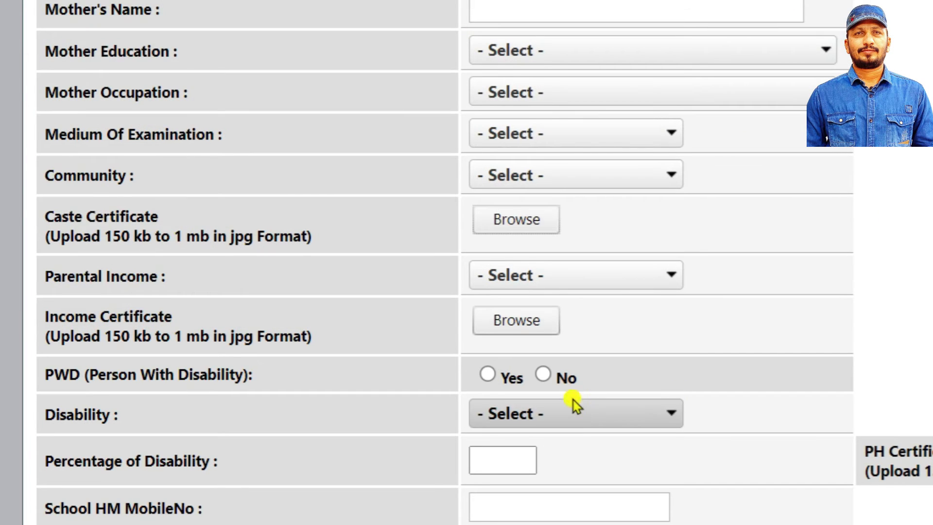
View the available Disability options without choosing any, and examine the Percentage of Disability field.
scroll(567, 368, down, 1)
scroll(568, 372, down, 2)
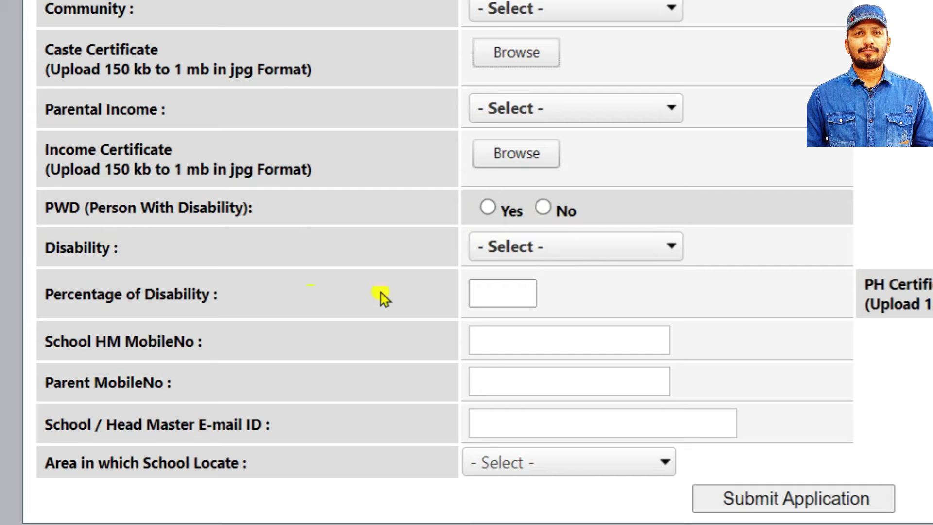
click(553, 252)
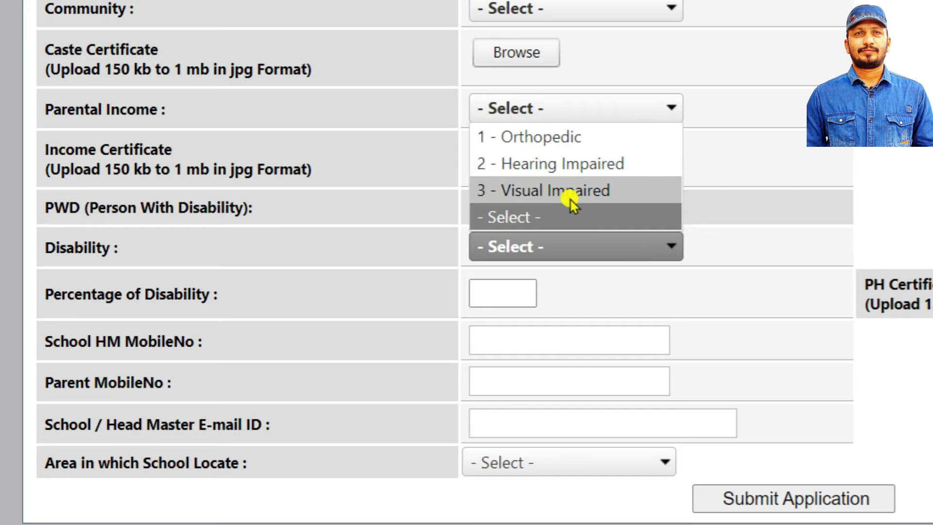
click(593, 247)
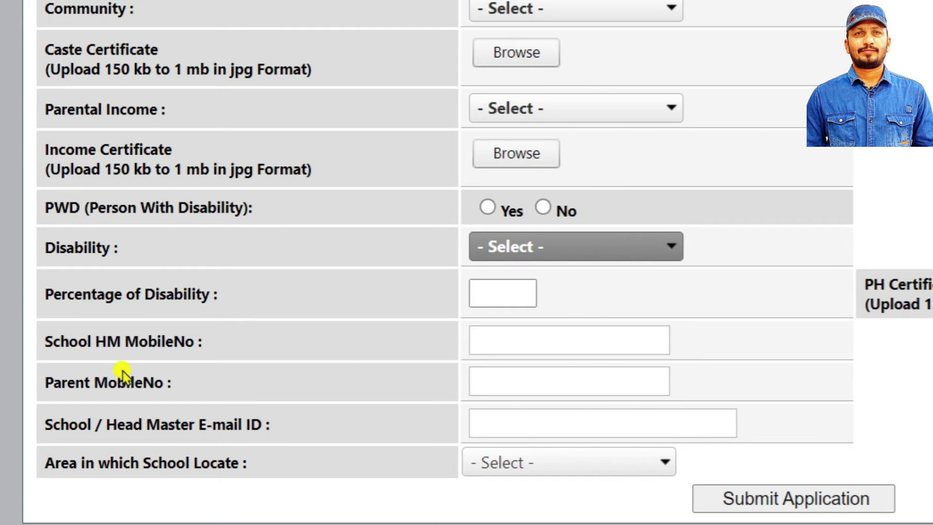
click(498, 290)
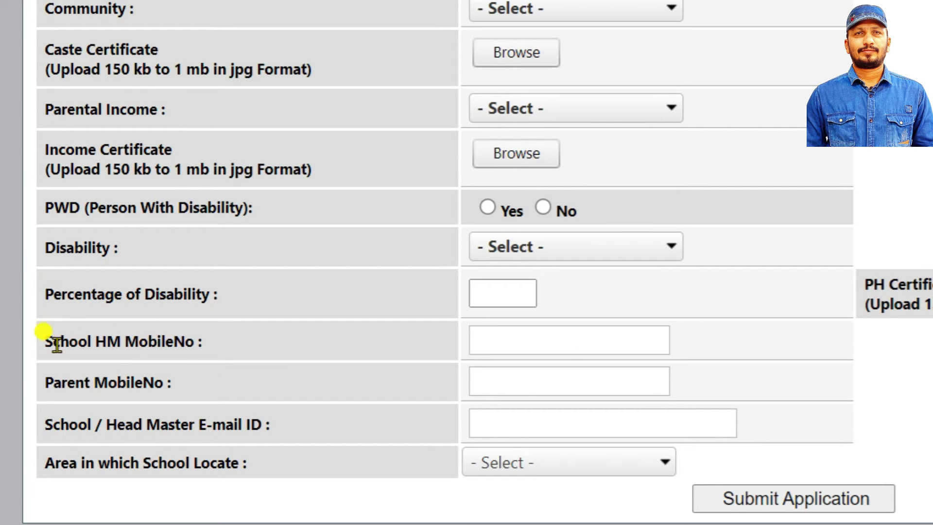
Examine the school head's mobile, parent mobile and school e-mail fields, and view the options for the school's area.
drag(36, 340, 216, 343)
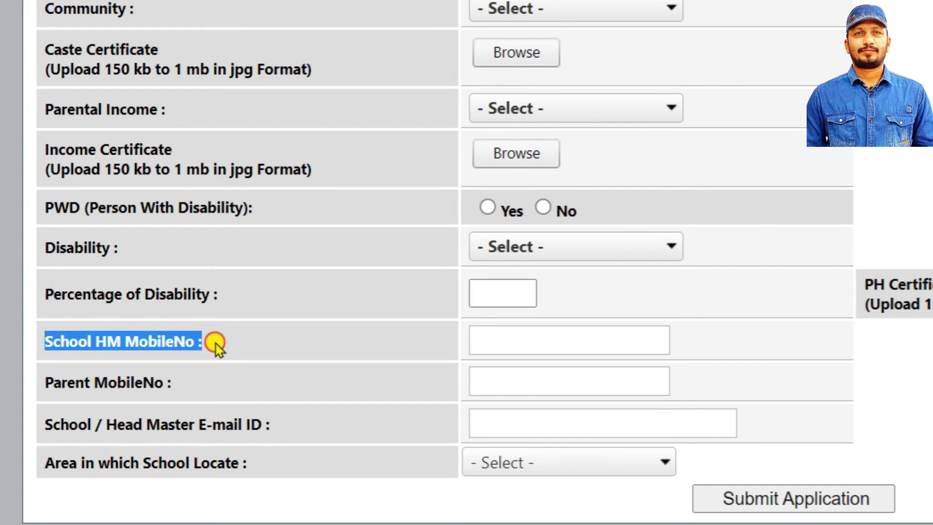
click(568, 339)
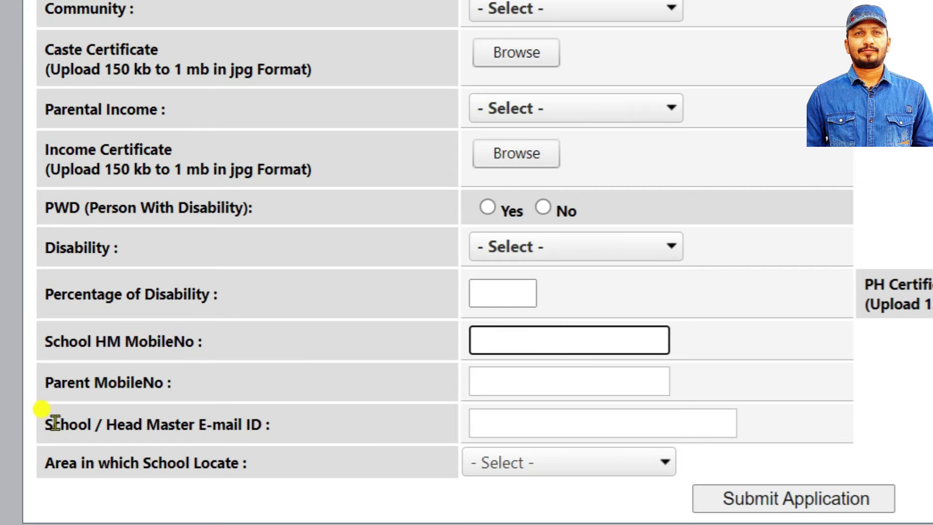
click(503, 372)
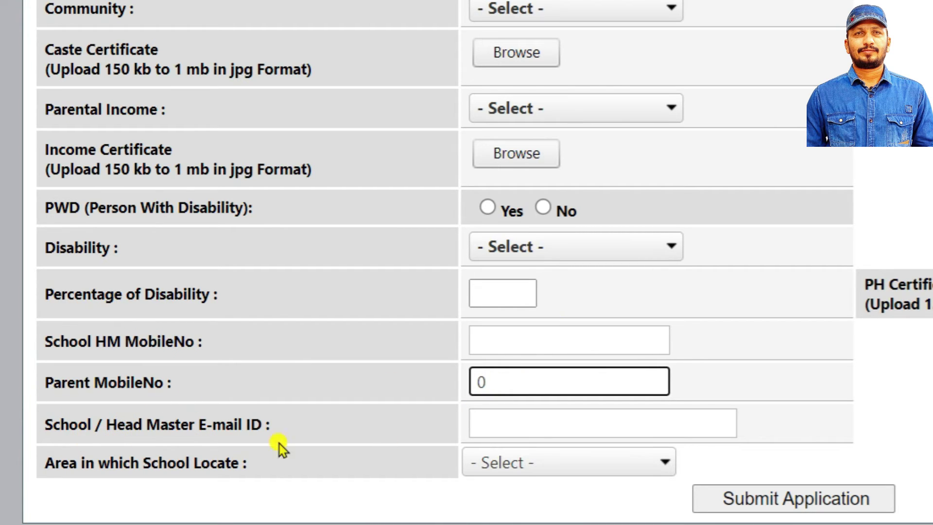
click(516, 417)
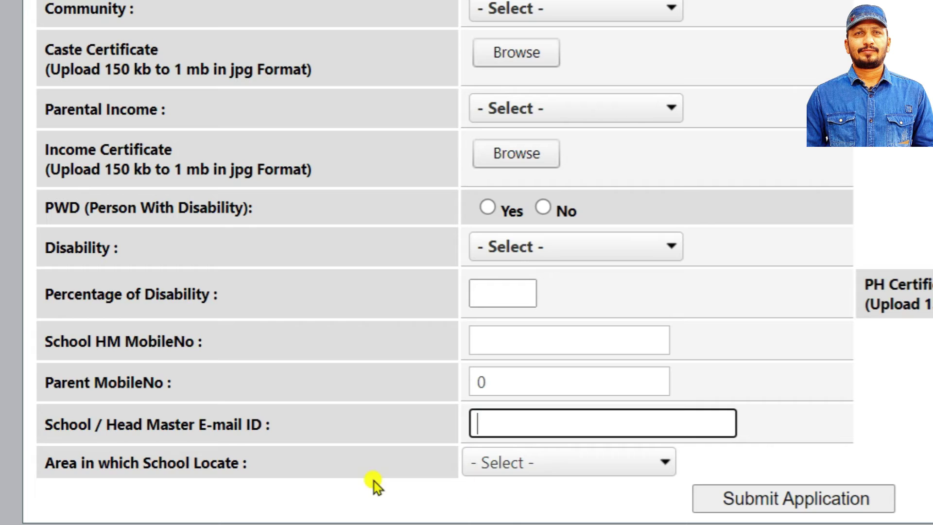
click(666, 469)
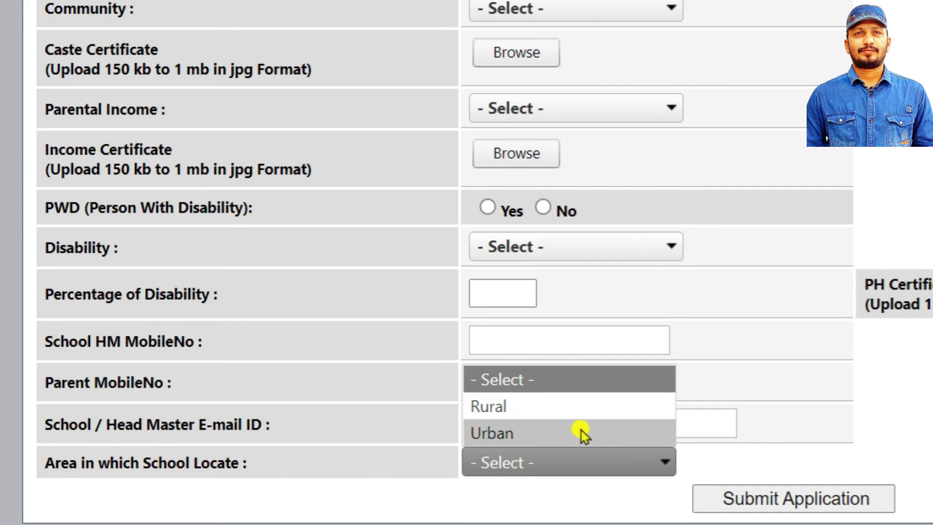
click(843, 455)
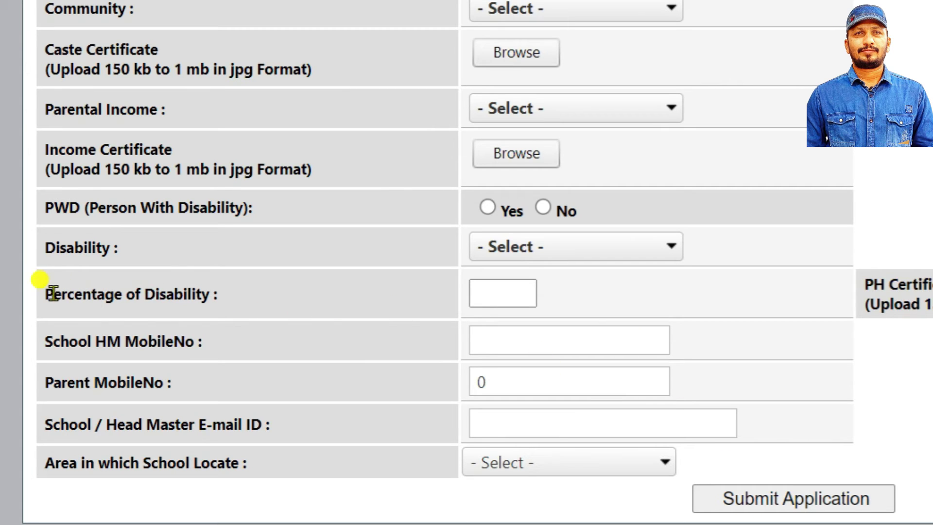
Review the Disability and Percentage of Disability labels and the percentage entry field without entering a value.
drag(45, 233, 121, 263)
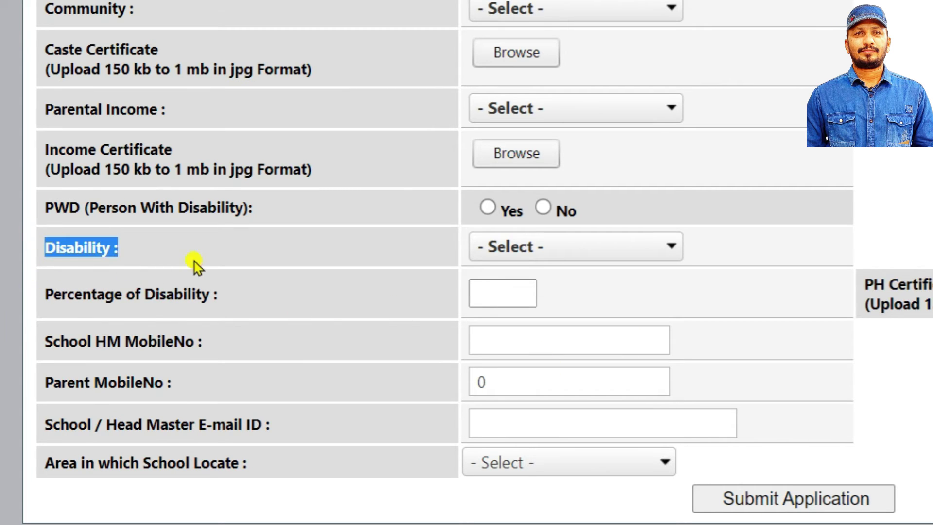
click(79, 299)
drag(42, 294, 237, 295)
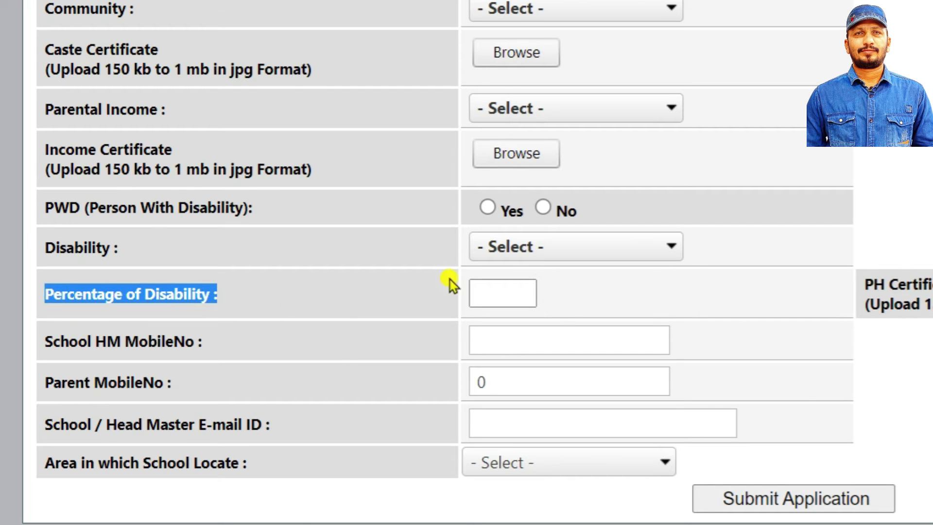
click(518, 286)
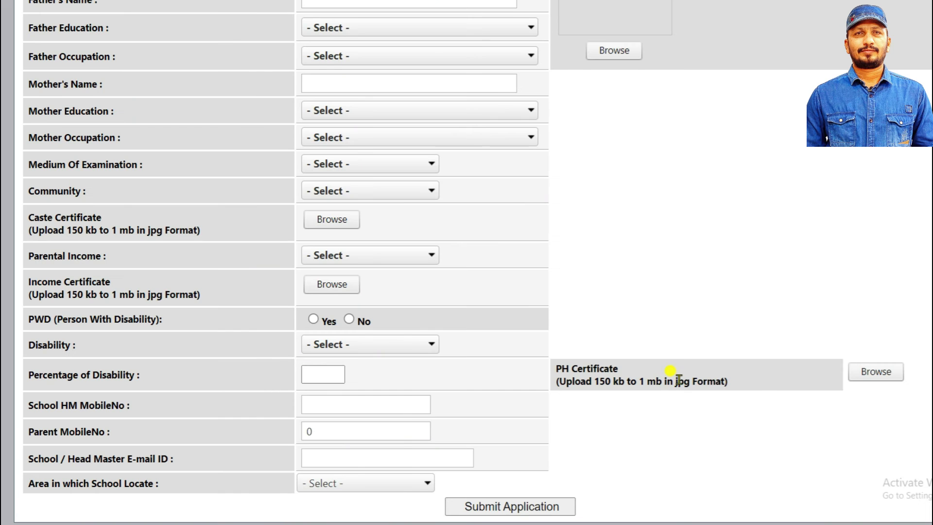
Examine the Photo & Signature upload section and view its file chooser without selecting an image.
scroll(572, 400, up, 3)
scroll(689, 434, up, 3)
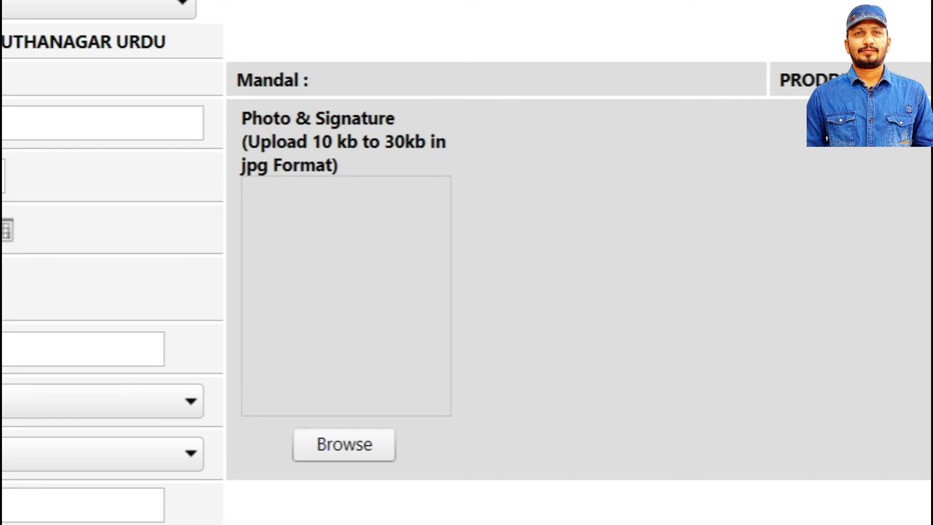
scroll(466, 263, down, 2)
click(350, 238)
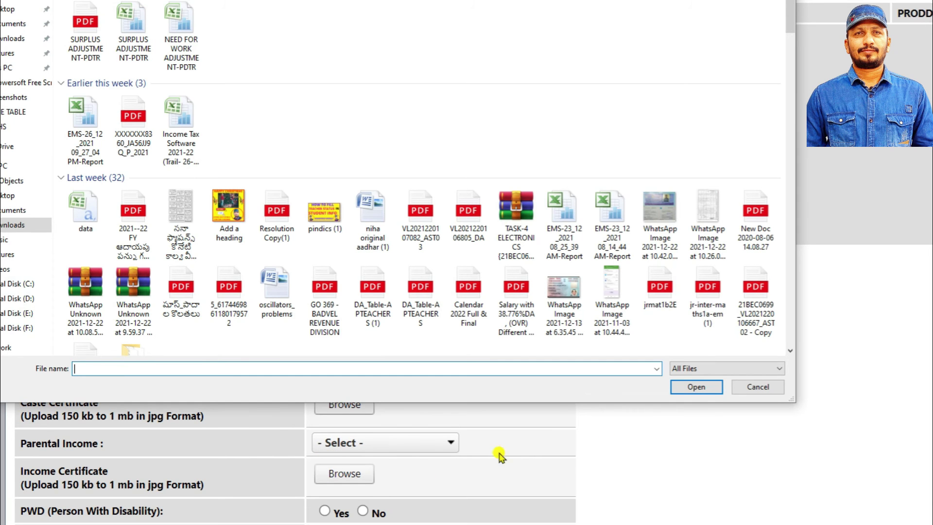
click(748, 388)
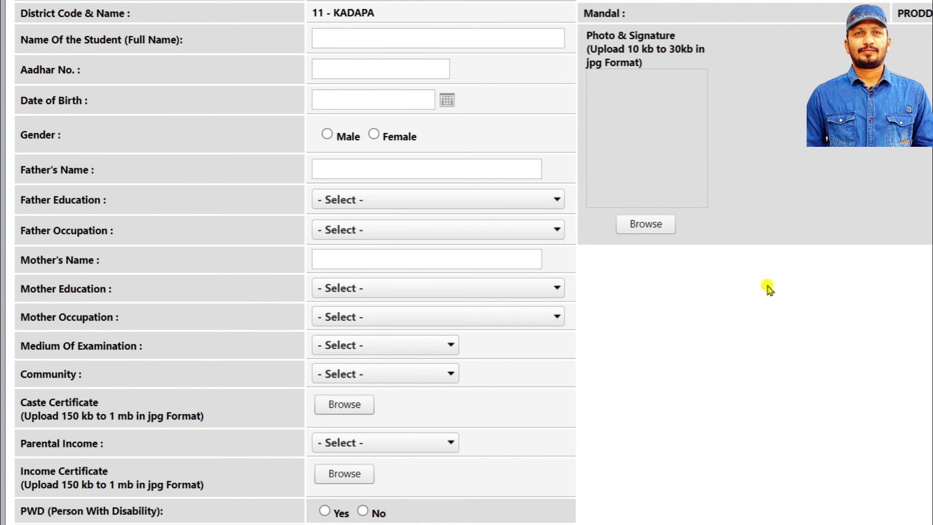
Review the whole candidate form, from the student details and photo upload to the certificate and contact fields.
scroll(733, 340, down, 3)
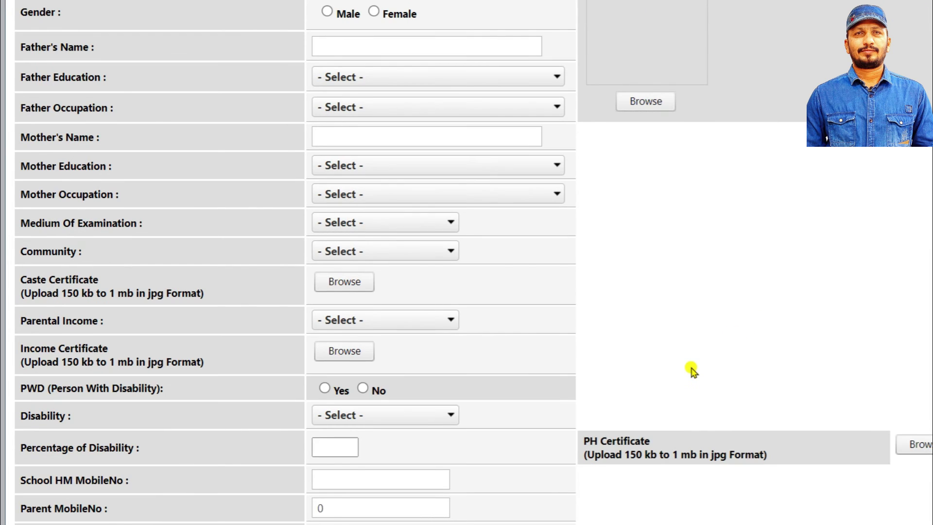
scroll(562, 306, up, 3)
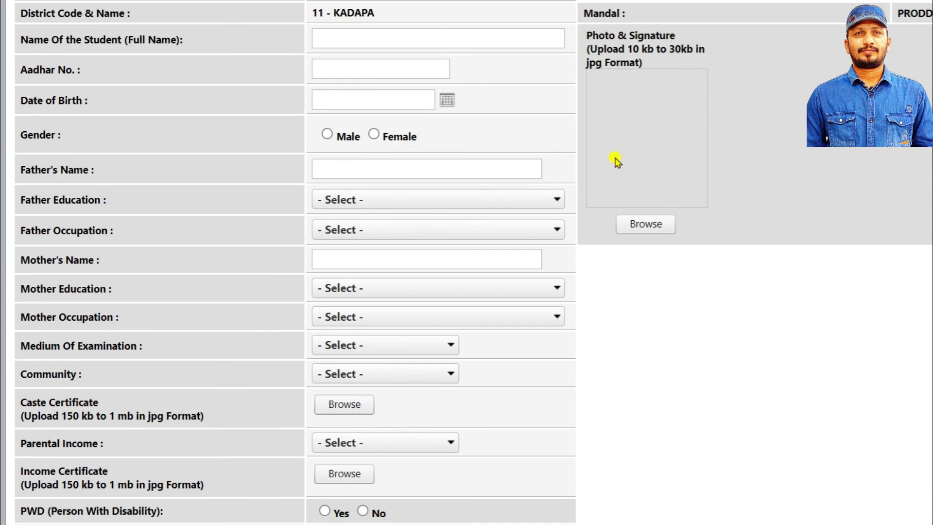
scroll(656, 190, down, 4)
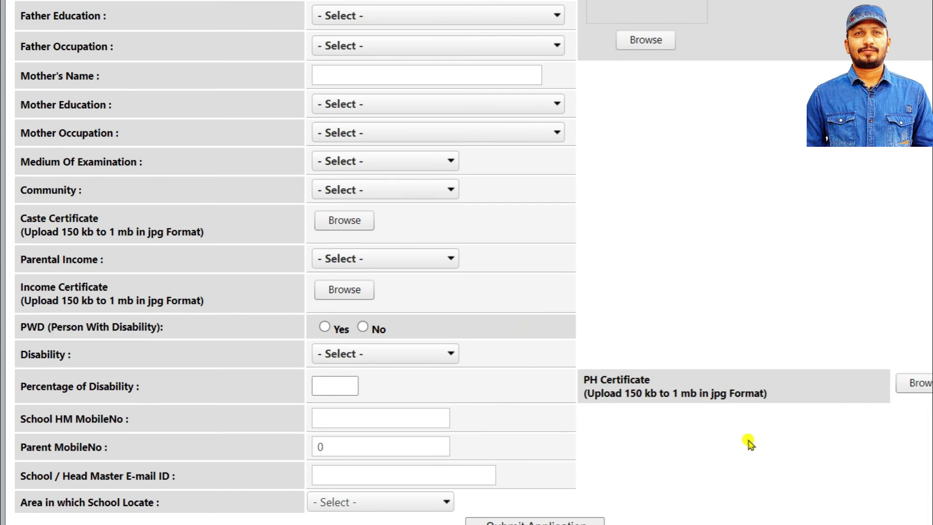
scroll(746, 443, up, 1)
scroll(746, 443, up, 5)
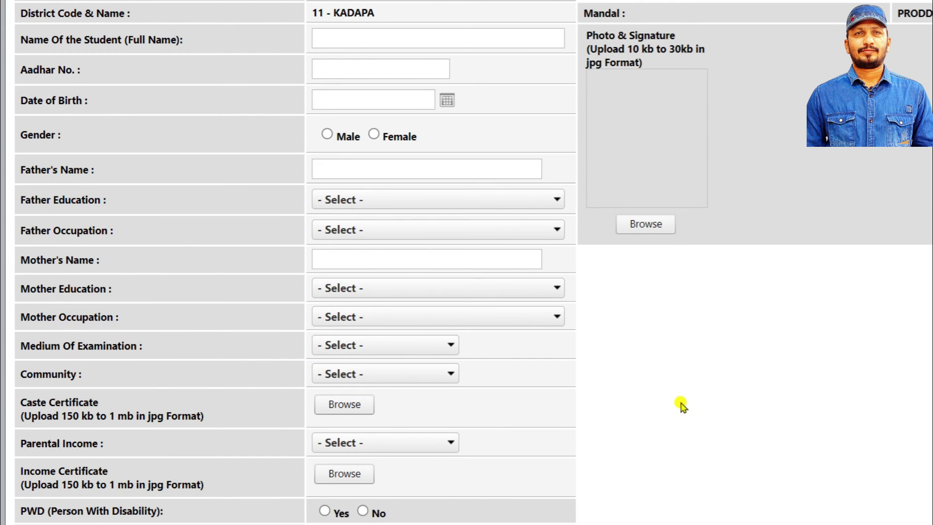
scroll(739, 389, down, 5)
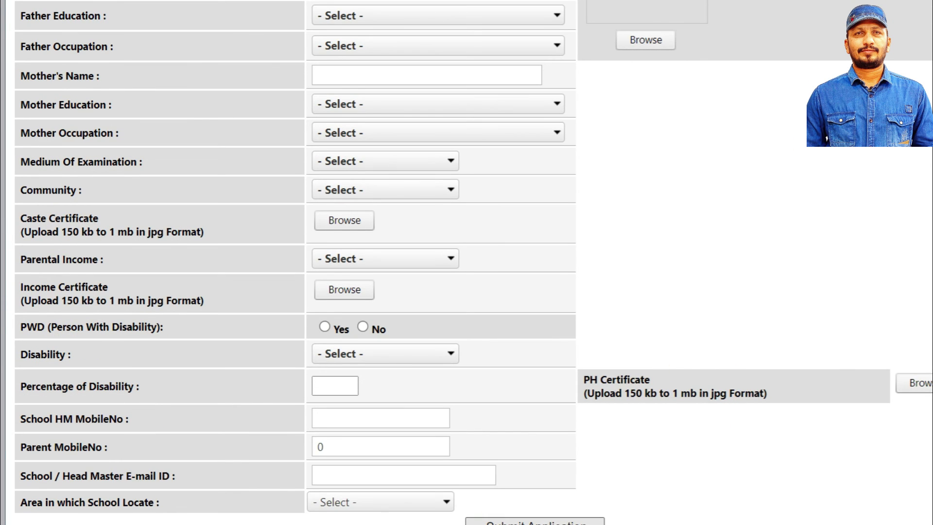
scroll(431, 408, up, 10)
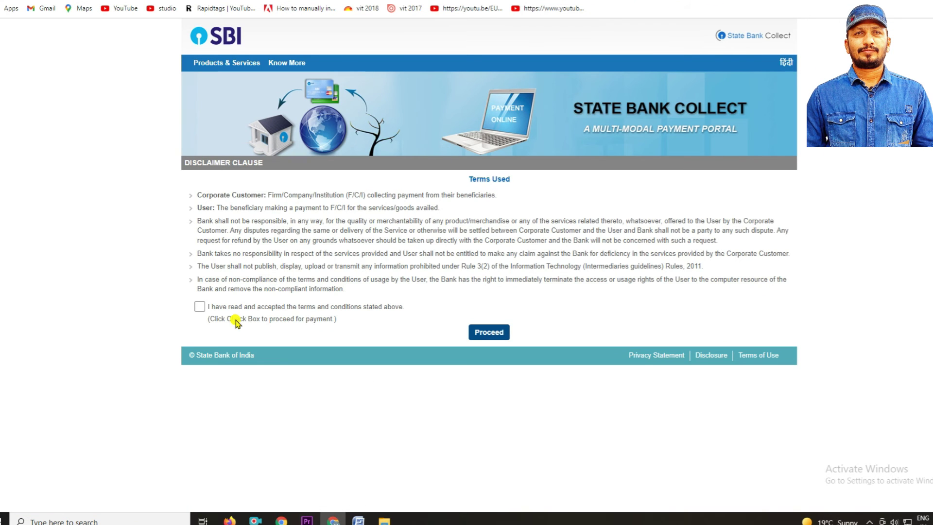
Accept the terms and conditions on the SBI State Bank Collect page and proceed to the payment portal.
click(200, 307)
click(493, 333)
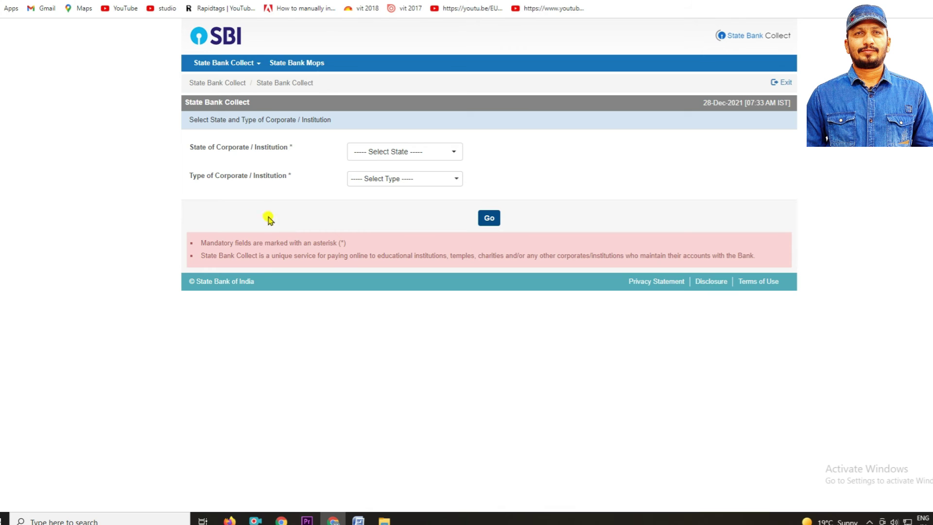
Set the institution's state to Andhra Pradesh and its type to Educational Institutions, and submit the selection.
key(ctrl+plus)
key(ctrl+plus)
key(ctrl+plus)
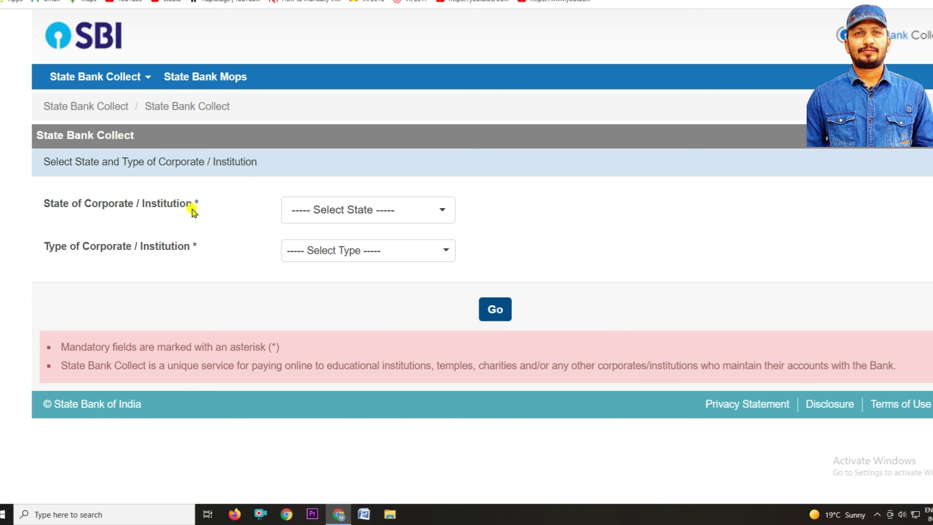
click(439, 209)
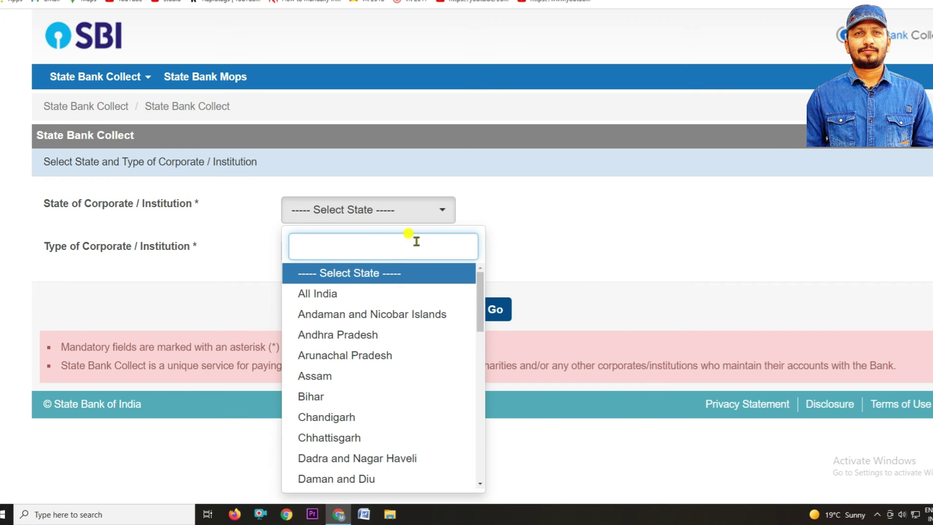
click(368, 338)
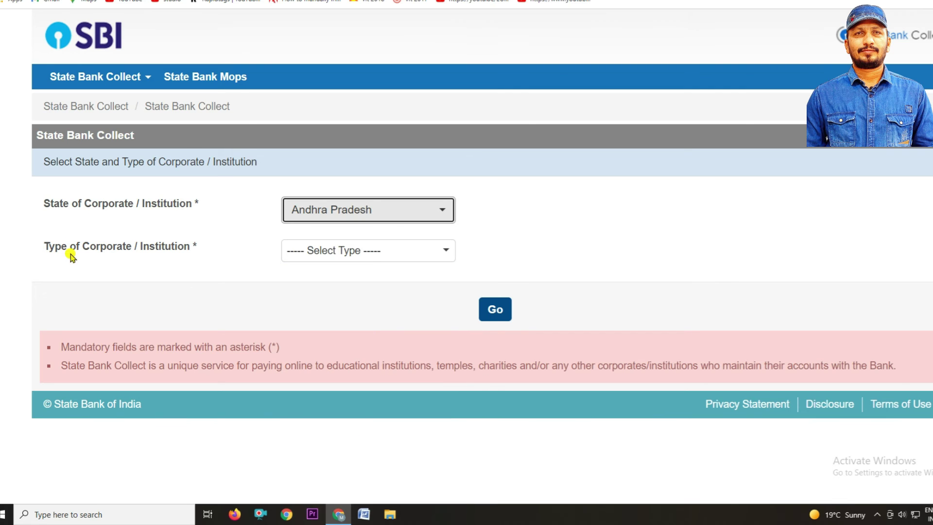
click(376, 253)
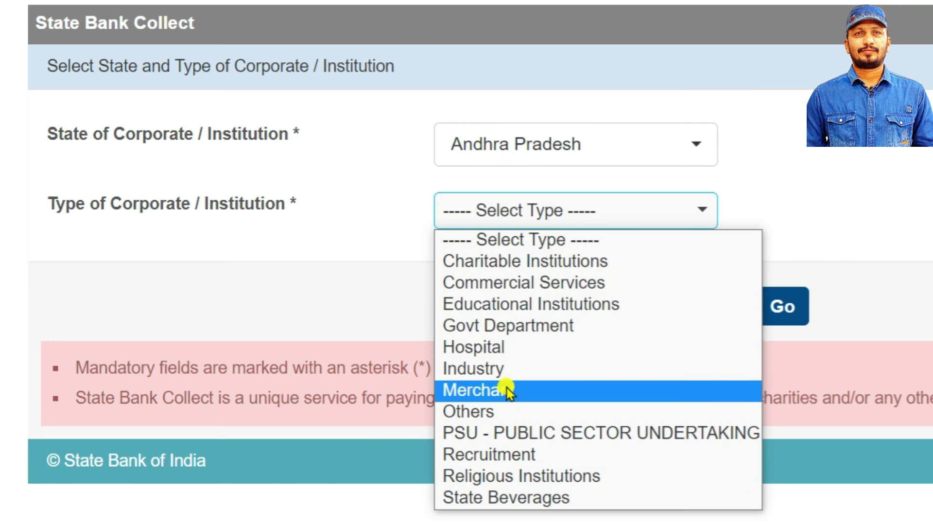
click(542, 306)
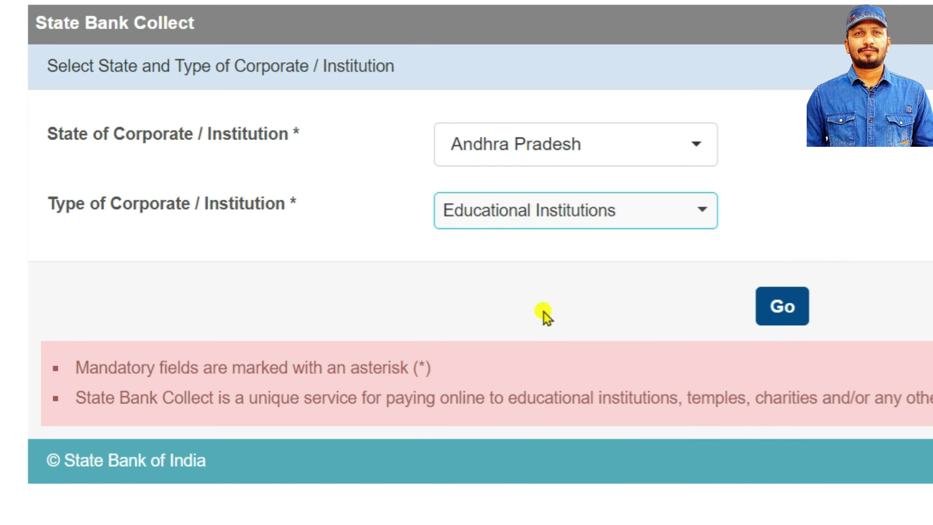
click(777, 313)
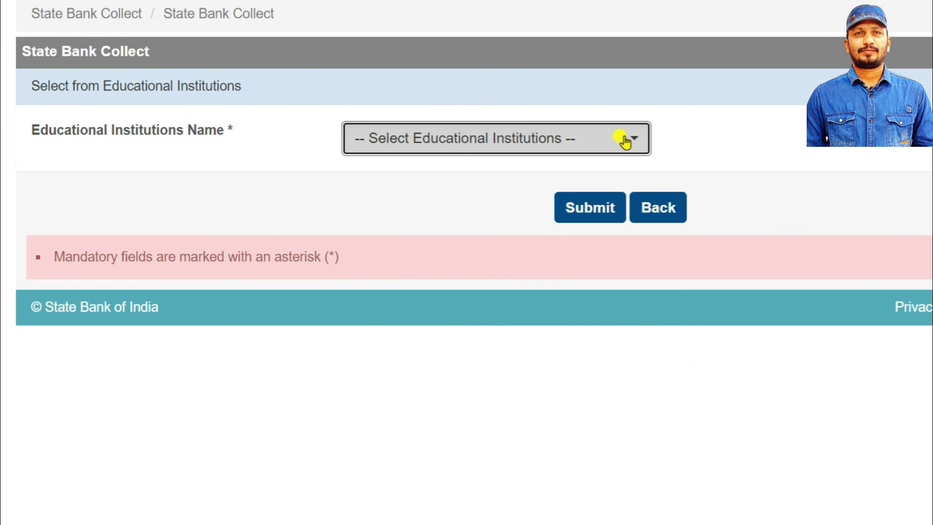
Choose HM ZPH SCHOOL KOTHAVALASA as the educational institution and submit the selection.
click(626, 142)
scroll(540, 272, down, 3)
scroll(542, 291, down, 15)
scroll(545, 316, down, 12)
scroll(545, 321, down, 6)
scroll(545, 325, down, 20)
scroll(545, 329, down, 10)
scroll(545, 339, up, 2)
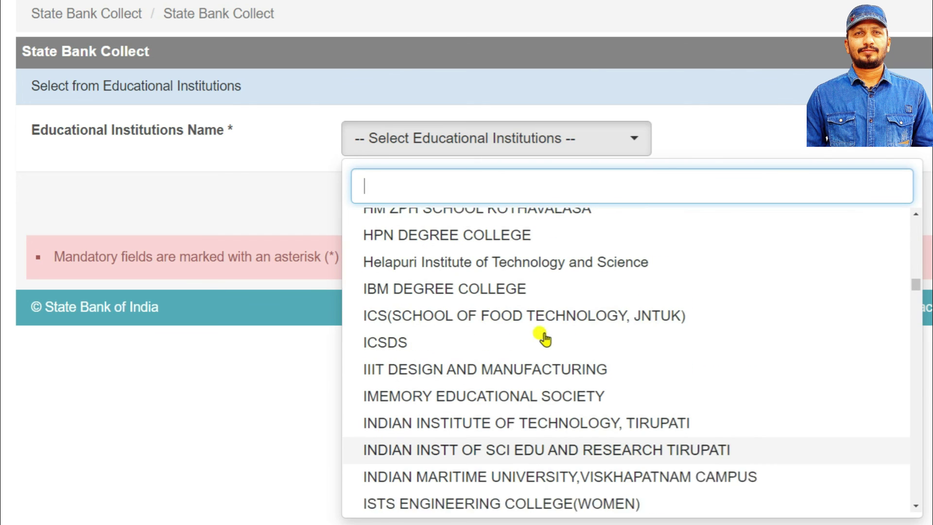
scroll(445, 340, up, 3)
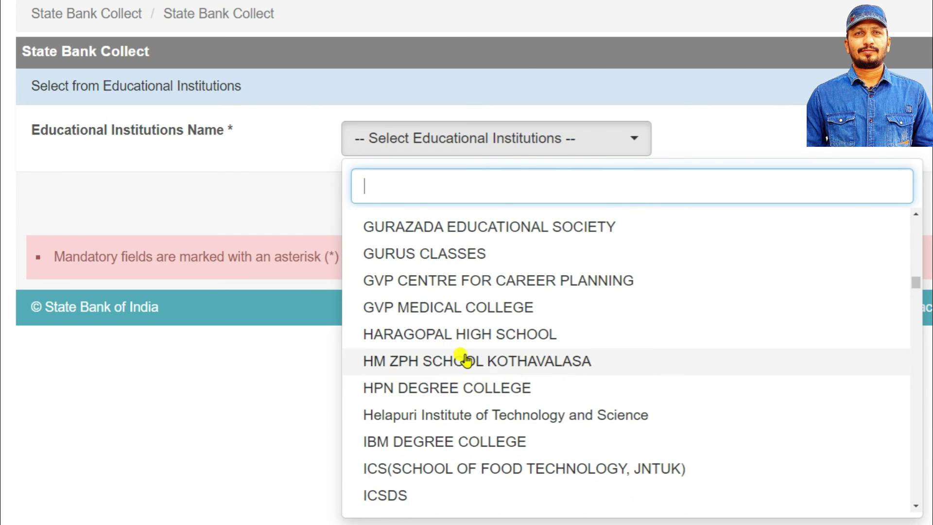
click(464, 360)
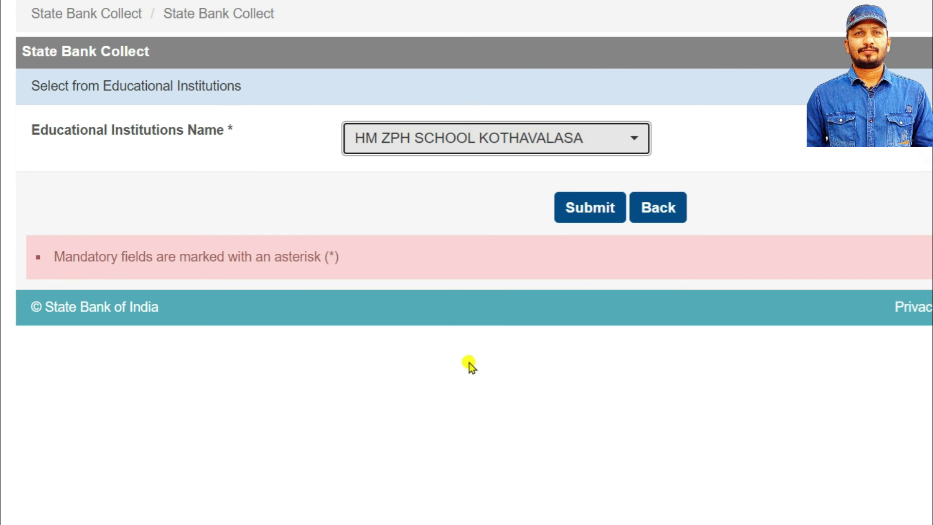
click(589, 214)
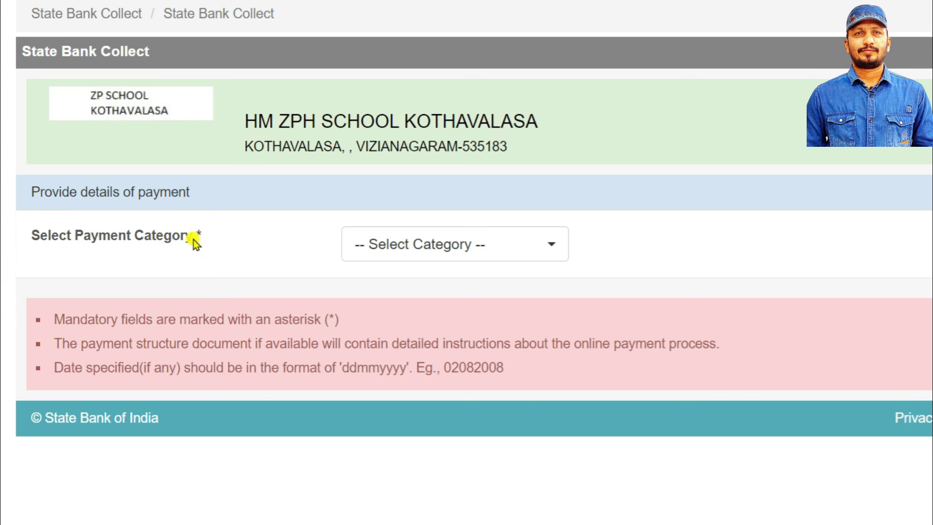
Set the payment category to FEES.
click(538, 242)
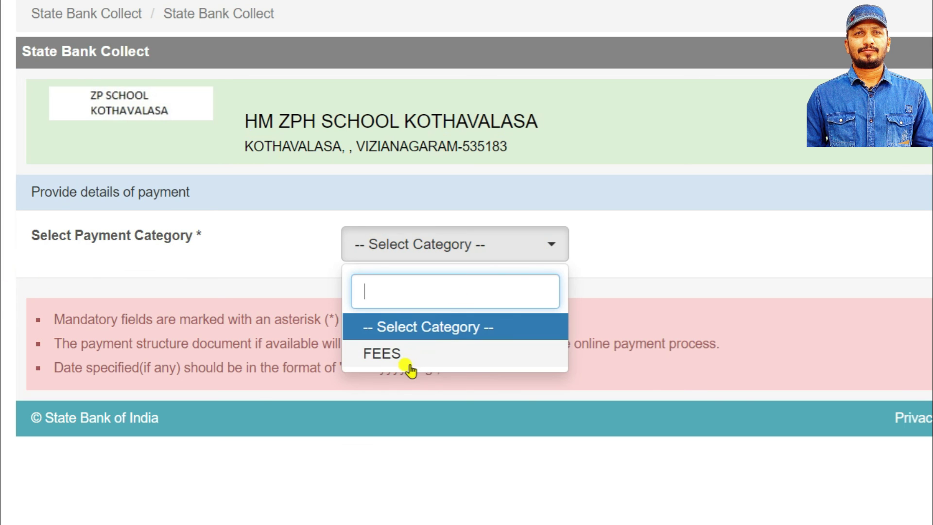
click(371, 352)
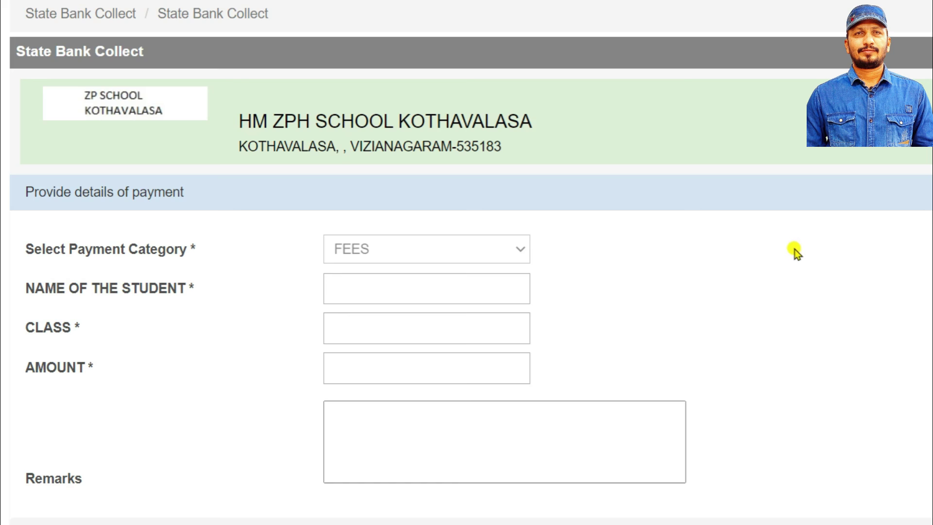
Go through the student's name, class, amount and remarks fields of the payment form, leaving them empty.
scroll(375, 324, down, 2)
click(340, 216)
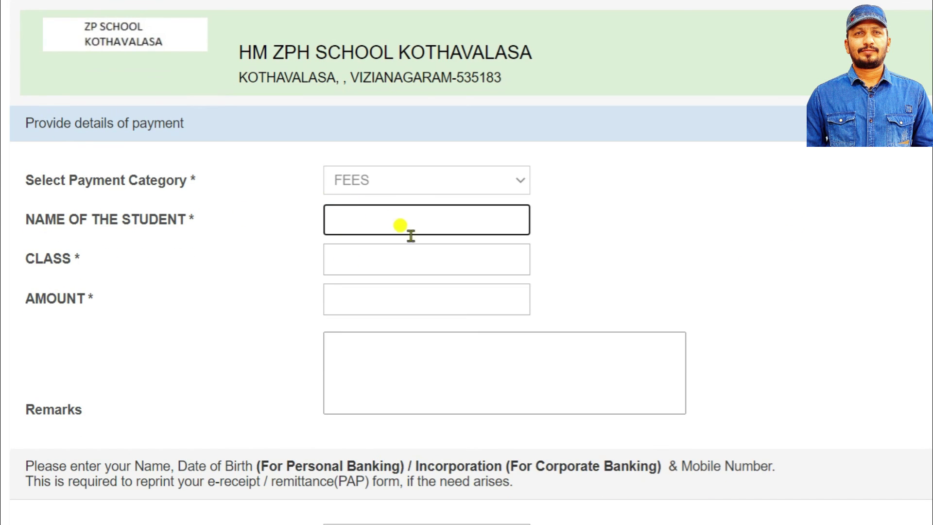
click(370, 267)
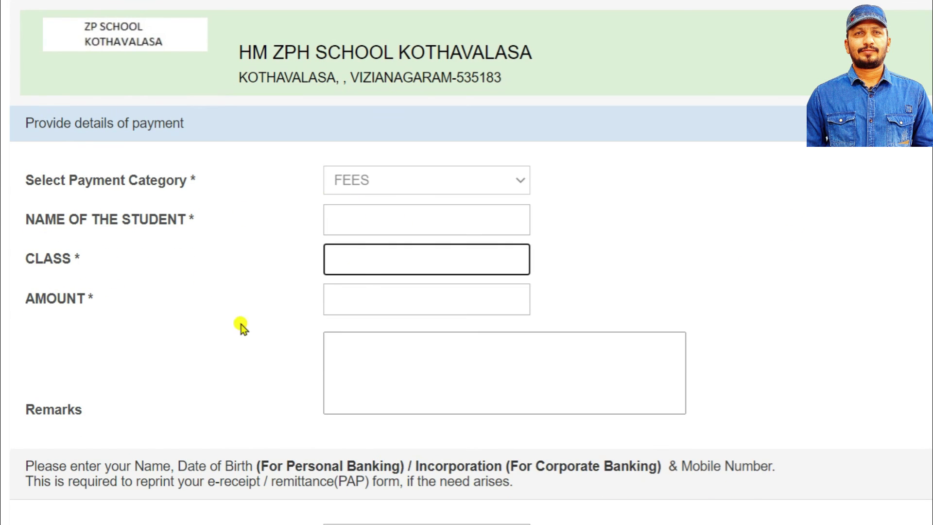
click(356, 301)
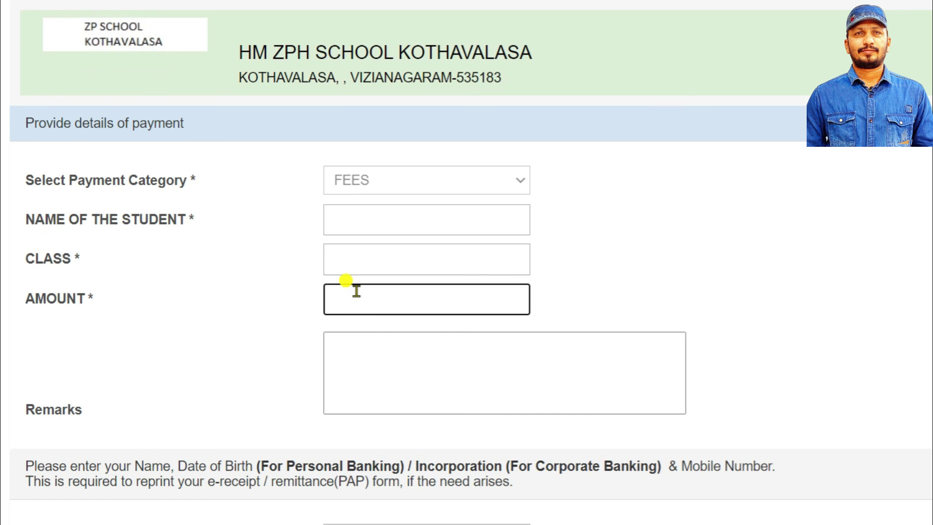
click(382, 380)
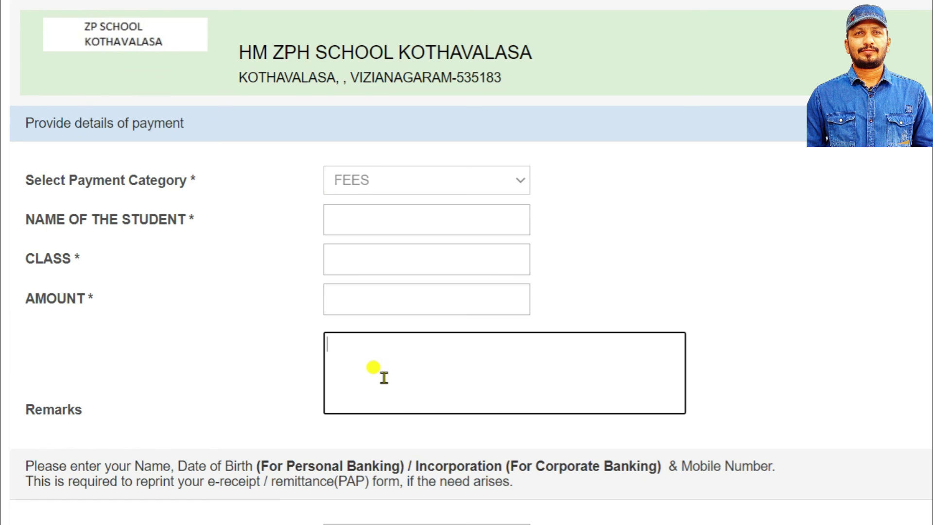
scroll(384, 376, down, 2)
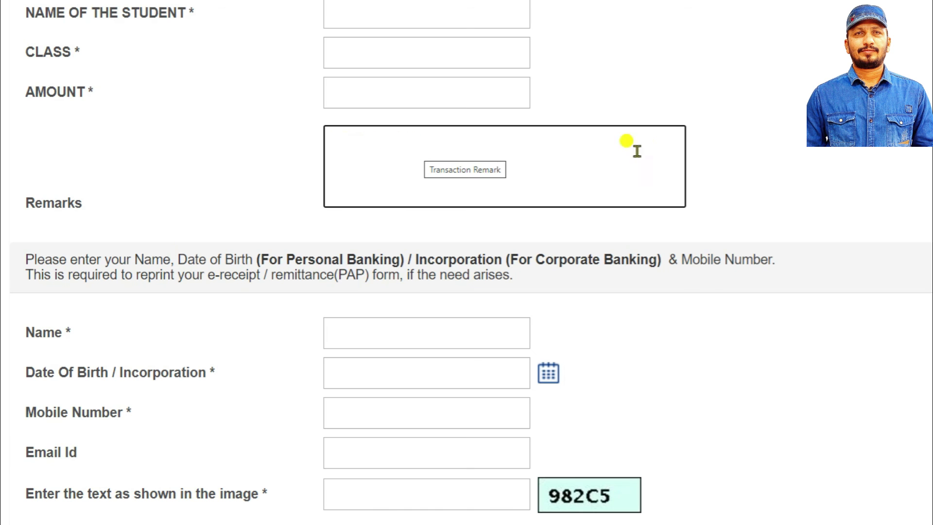
Go through the payer's name, date of birth, mobile number, e-mail and image text fields without filling them in.
scroll(574, 184, down, 3)
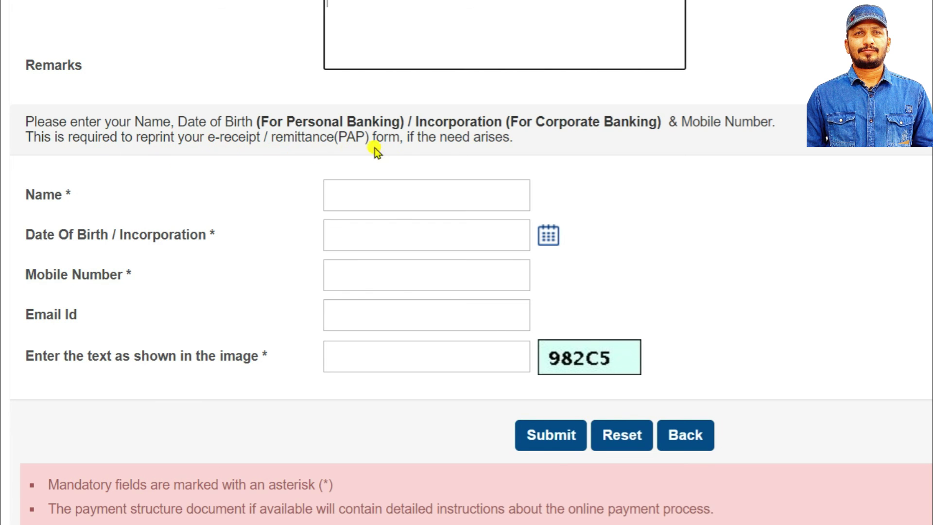
click(398, 200)
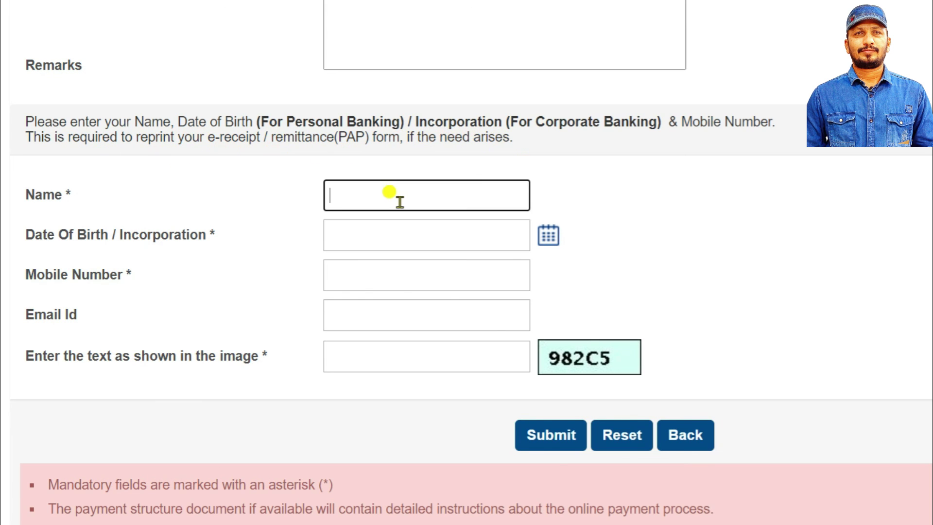
click(352, 230)
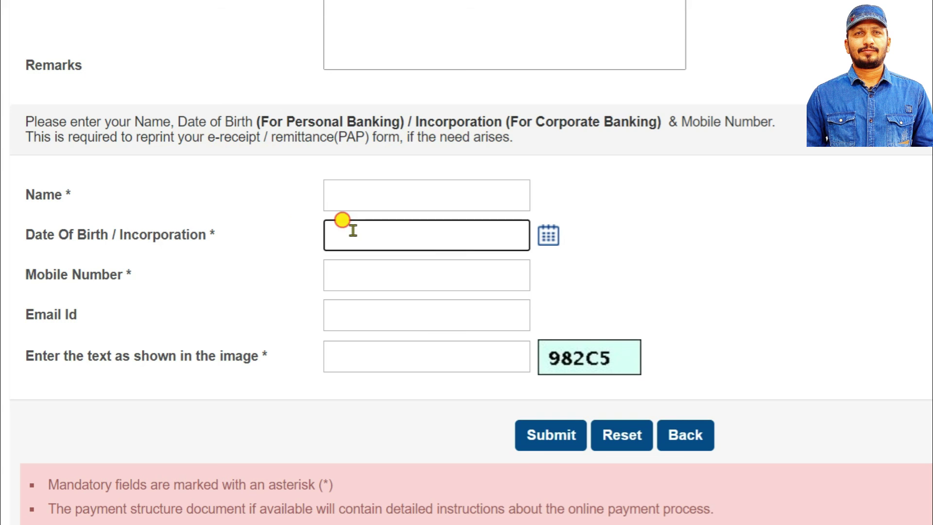
click(341, 273)
click(357, 309)
click(381, 360)
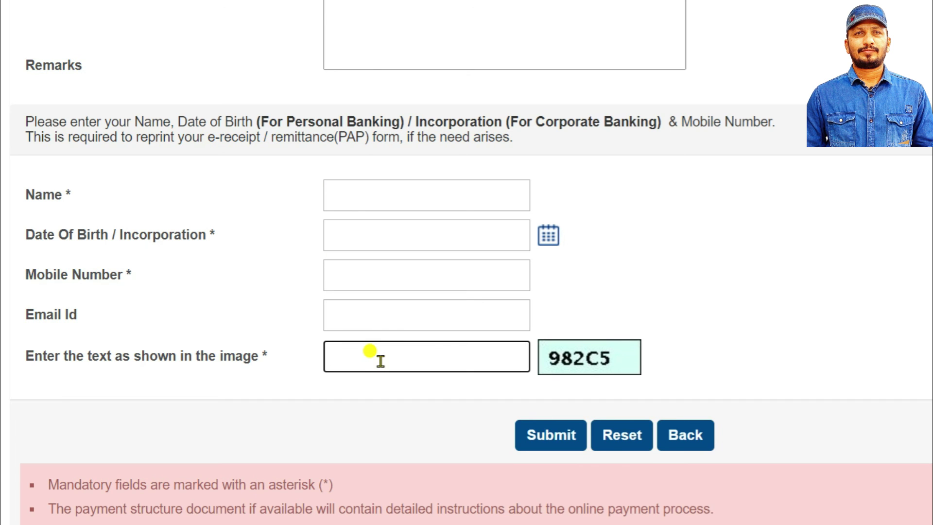
Review the full payment form, including the submission options and the notes about mandatory fields and allowed formats.
scroll(358, 350, up, 1)
scroll(433, 313, down, 1)
scroll(442, 329, up, 5)
scroll(443, 330, down, 4)
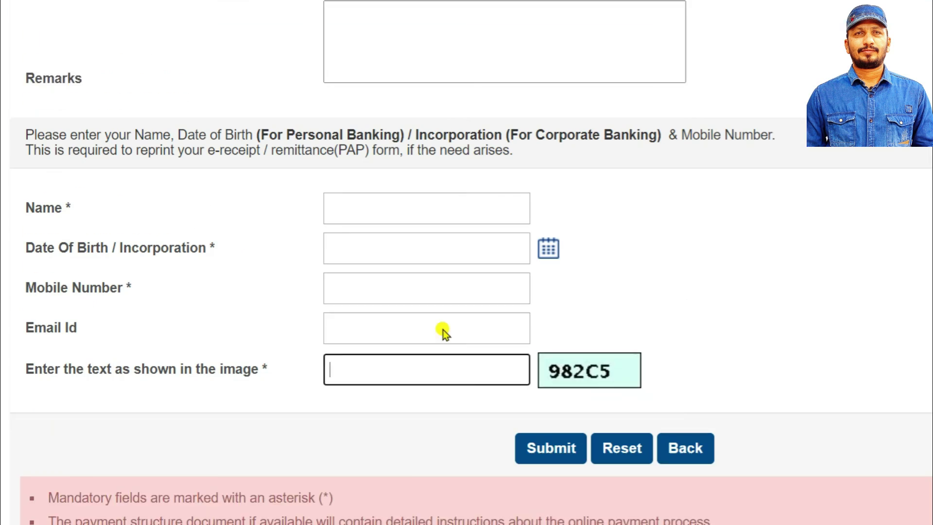
scroll(442, 329, down, 2)
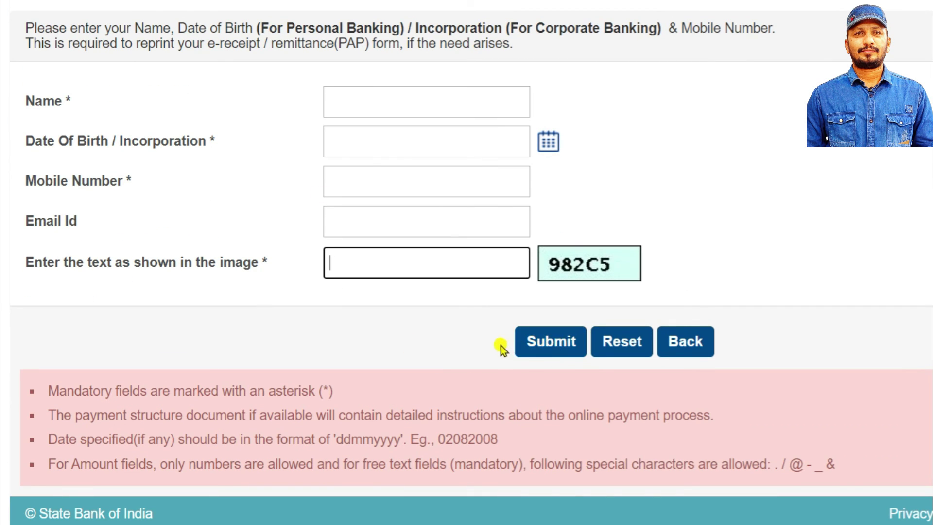
scroll(500, 348, up, 10)
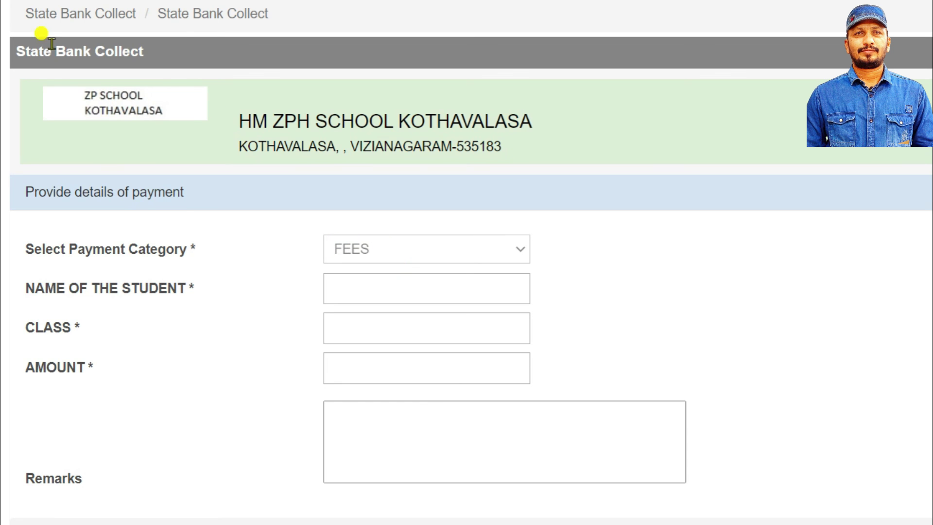
Switch back to the NMMS candidate application and show the beginning of the New Candidate Details form.
scroll(381, 265, down, 2)
scroll(368, 271, up, 2)
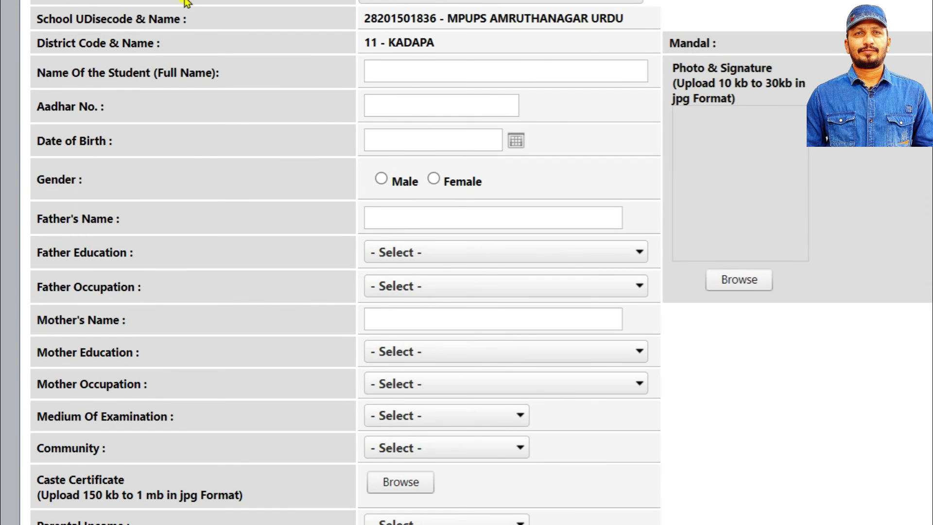
scroll(75, 109, up, 3)
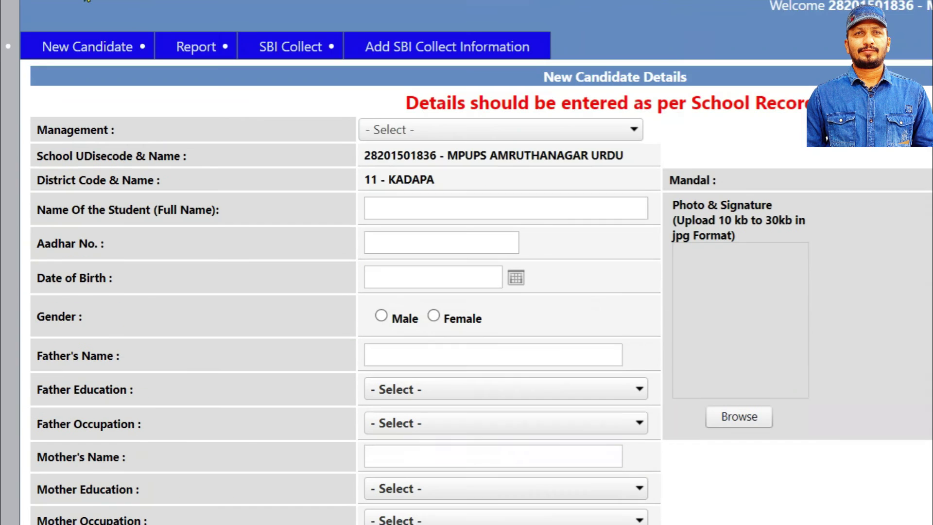